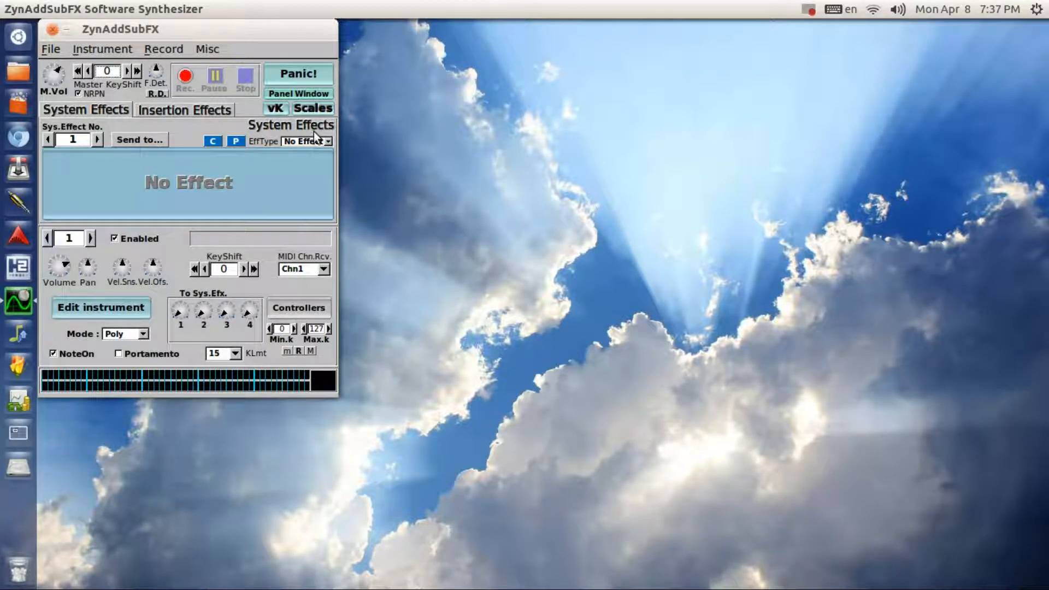
- Open the virtual keyboard and play several runs of notes to hear the default instrument sound
left_click(276, 109)
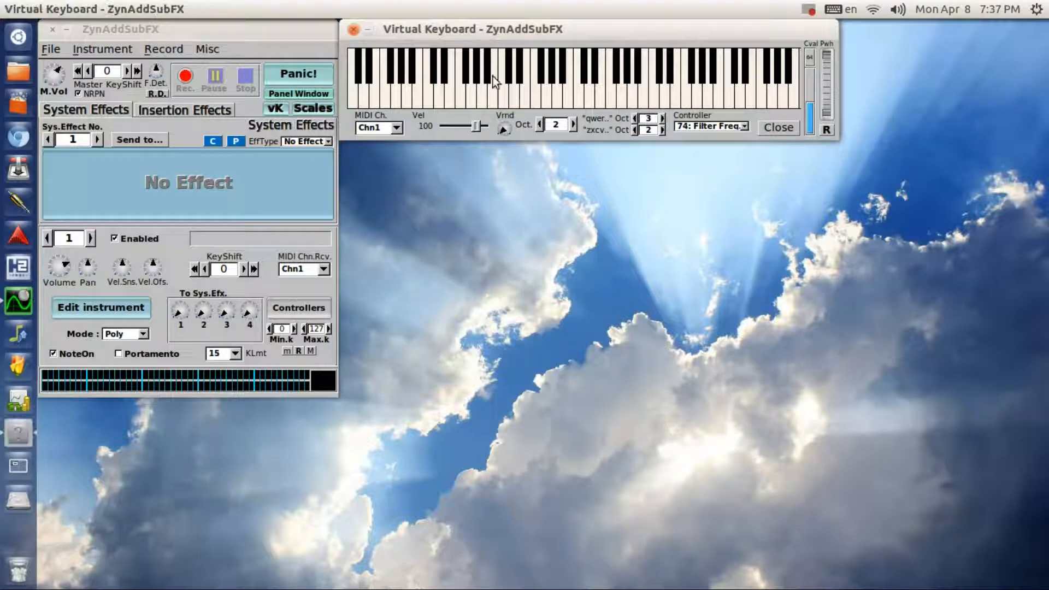
left_click_drag(551, 93, 581, 95)
mouse_move(725, 97)
left_mouse_down()
mouse_move(538, 104)
mouse_move(589, 107)
left_mouse_up()
mouse_move(418, 88)
left_mouse_down()
mouse_move(797, 104)
mouse_move(547, 110)
left_mouse_up()
- Open the instrument editor and its ADDsynth global parameters, and move the global parameters window clear of the lower screen edge
left_click(104, 300)
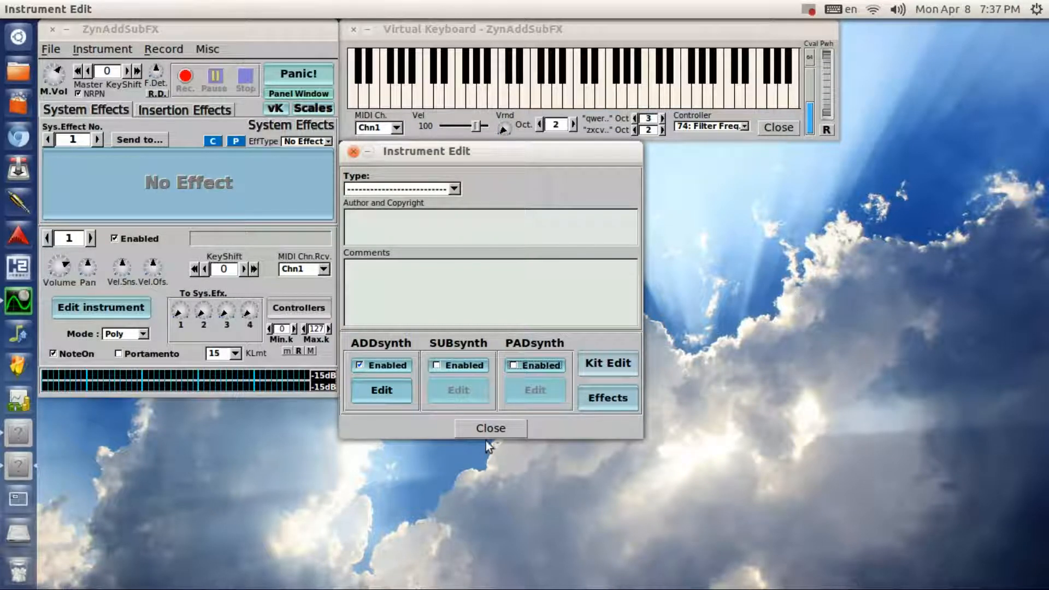
left_click(391, 394)
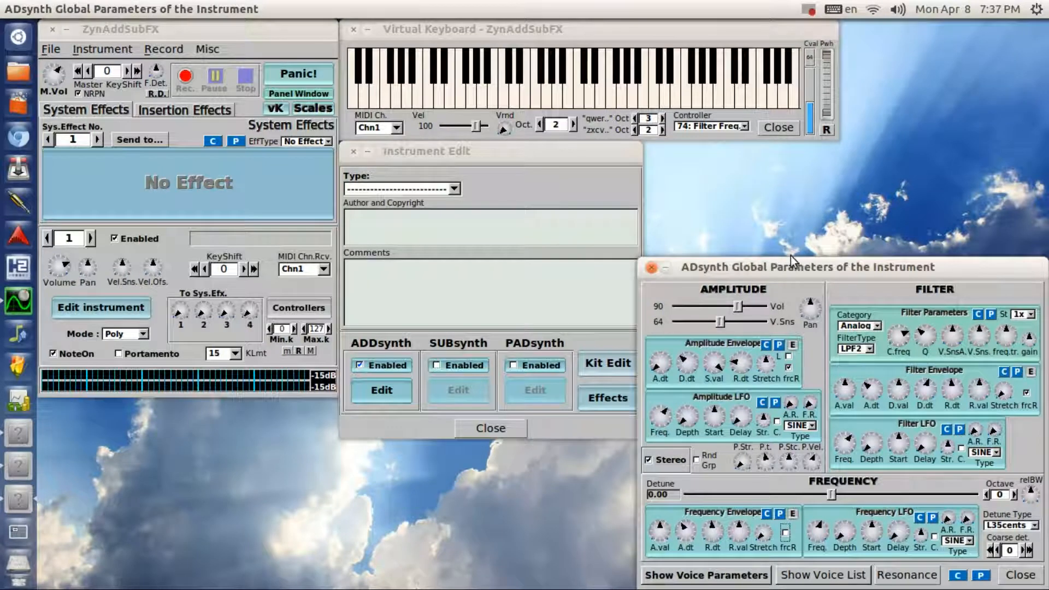
left_click_drag(770, 267, 768, 152)
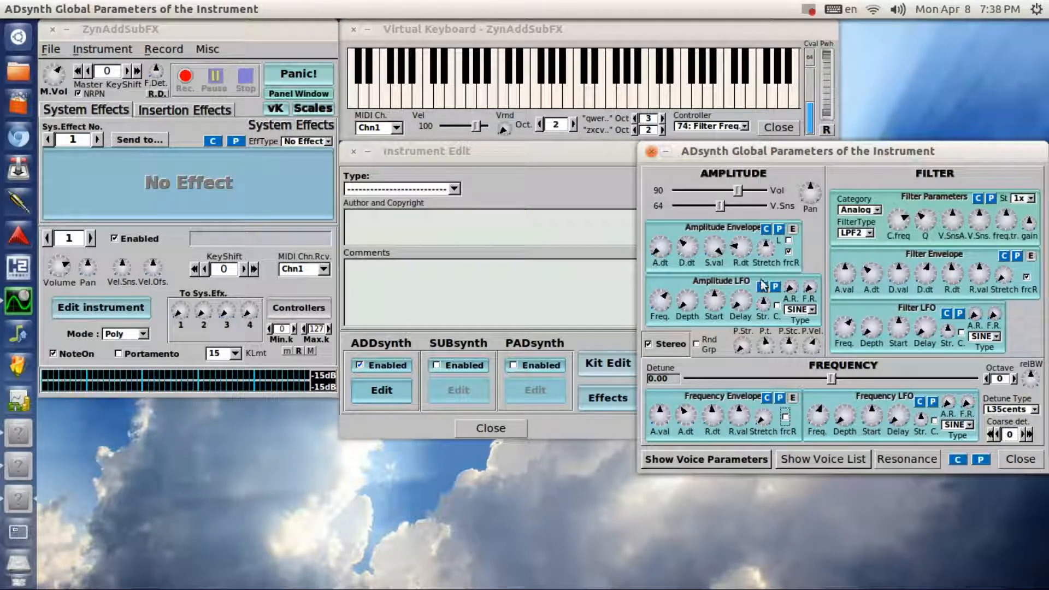
- Enable voices 2 and 3 in the ADsynth voice list and close the list
left_click(814, 459)
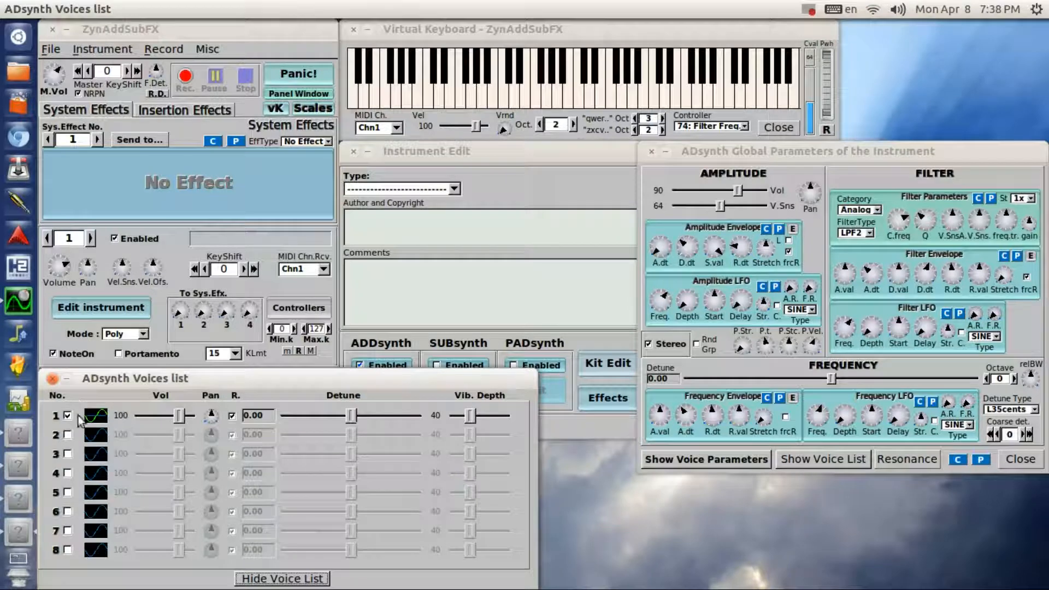
left_click(67, 434)
left_click(67, 454)
left_click(67, 472)
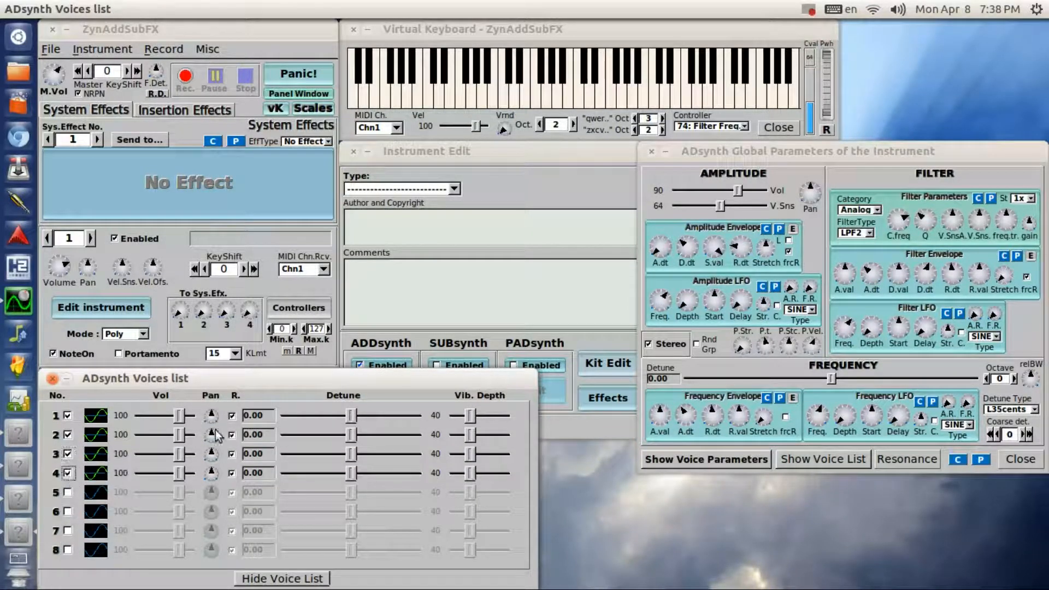
left_click(68, 473)
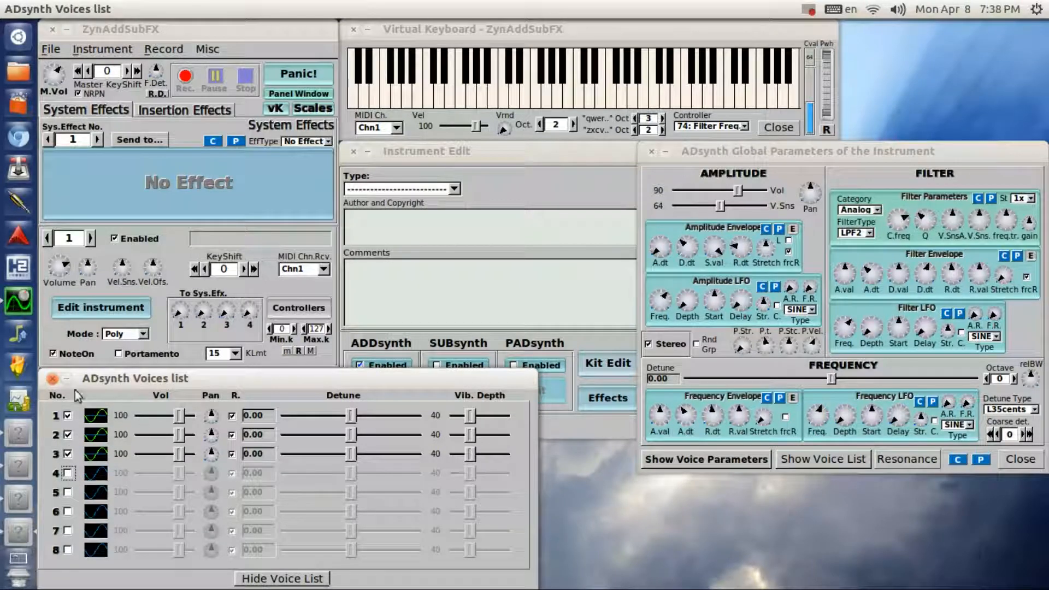
left_click(52, 379)
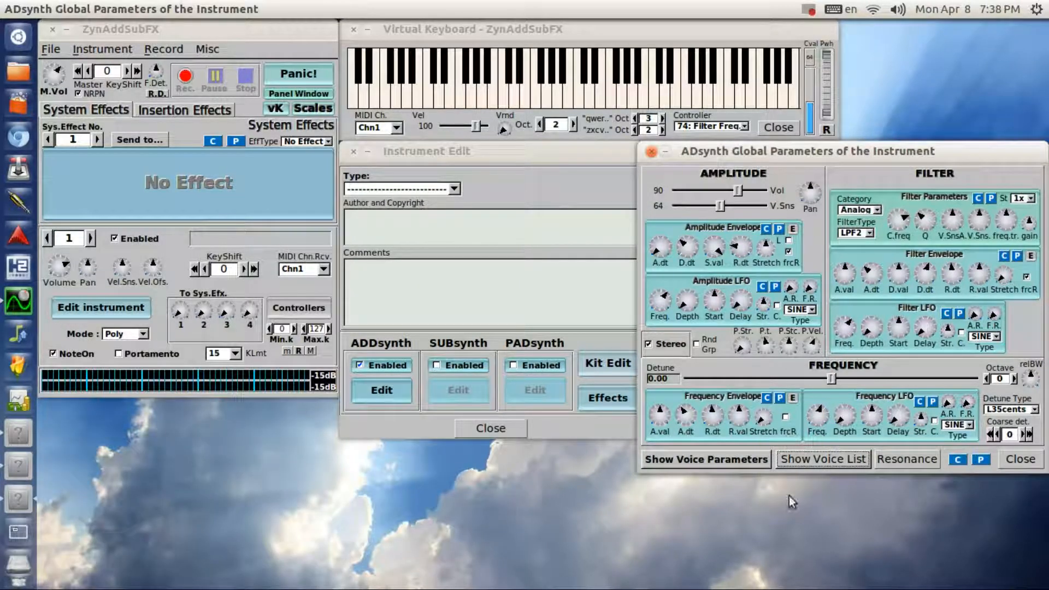
- Open the ADsynth voice parameters, try switching voice 1's amplitude envelope on and off, and check voice 2 before returning to voice 1
left_click(733, 461)
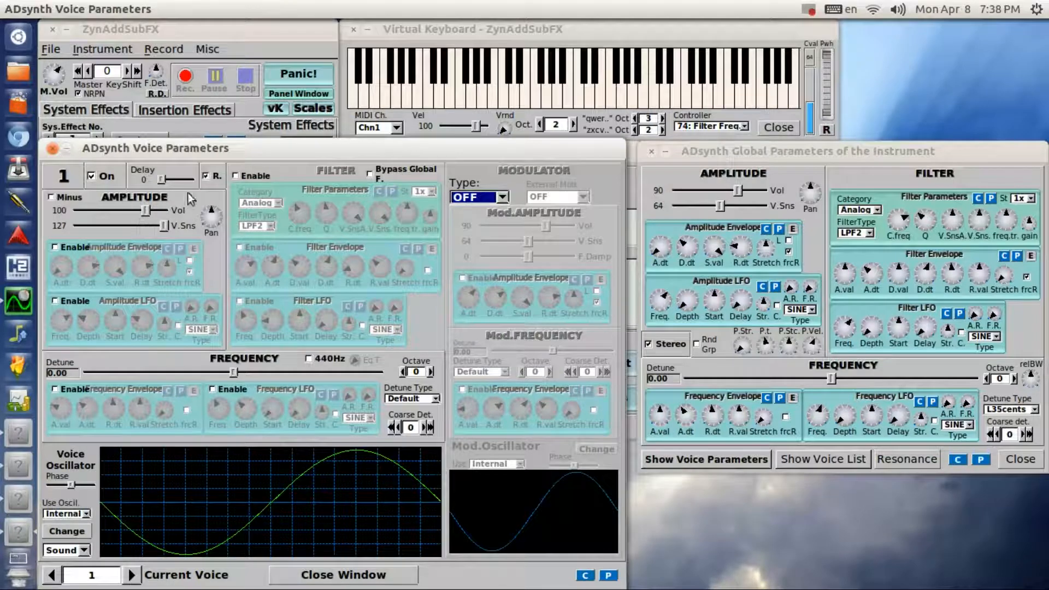
left_click(55, 247)
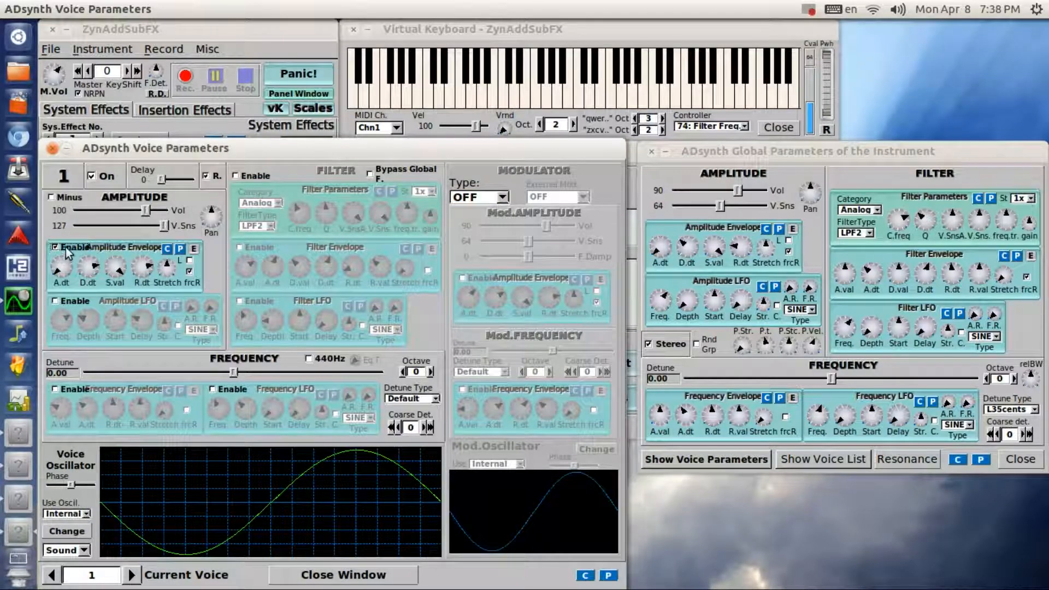
left_click(55, 247)
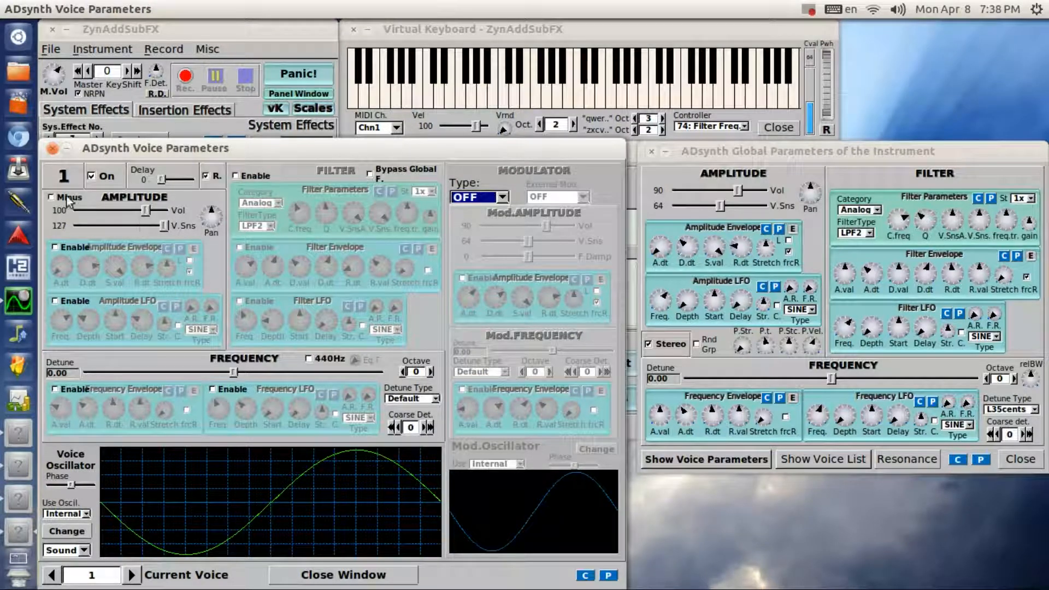
left_click(55, 247)
left_click(64, 248)
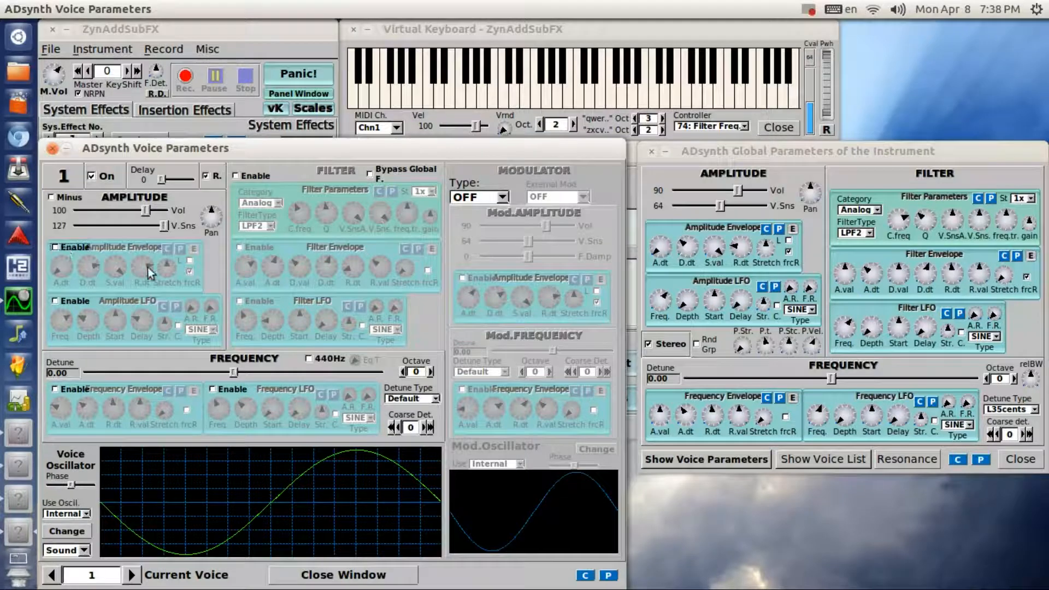
left_click(131, 575)
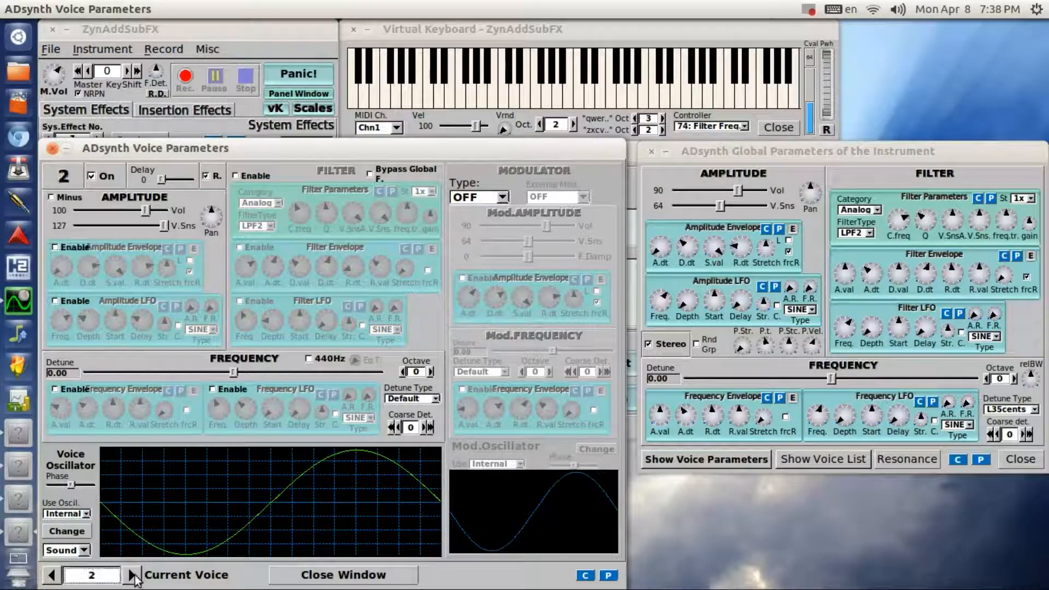
left_click(51, 575)
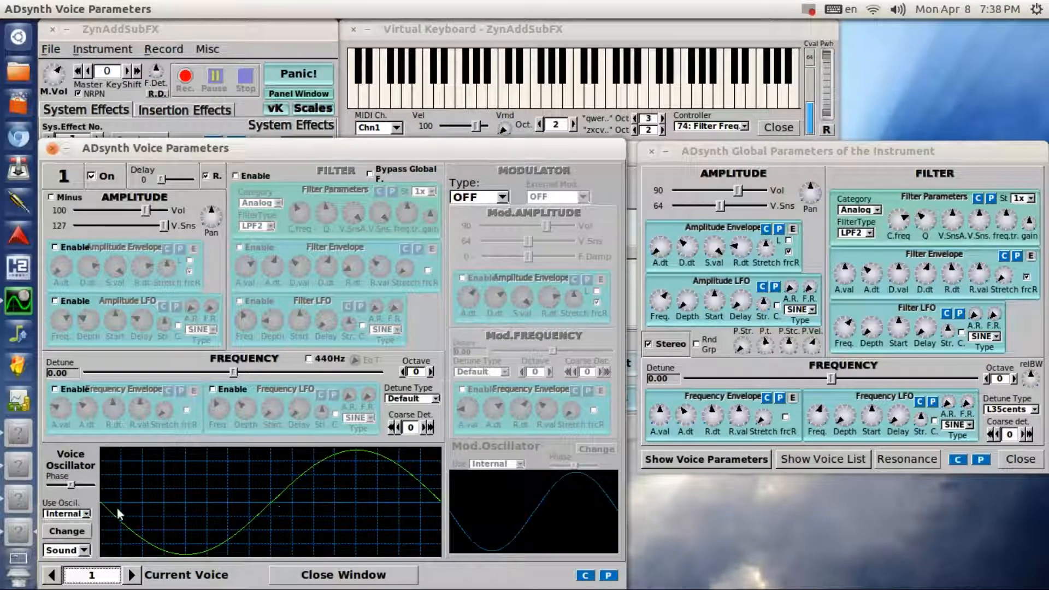
- Open the oscillator editor for voice 1 and try the Triangle base function while adjusting its parameter
left_click(79, 529)
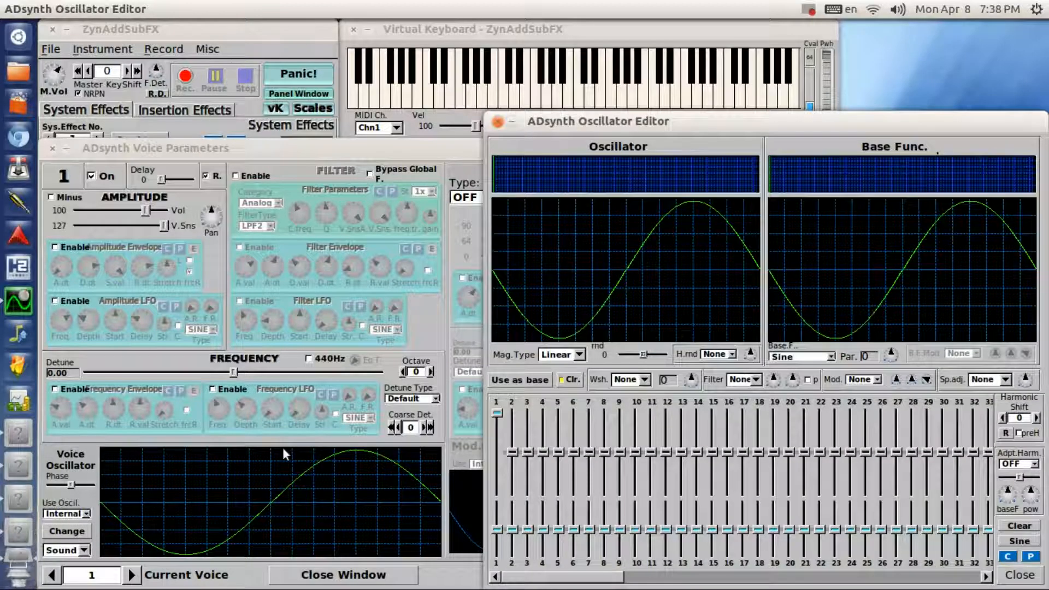
left_click(830, 357)
left_click(815, 372)
left_click_drag(891, 355, 828, 346)
- Try the Pulse base function, sweeping its parameter up to 63 and back down to -25
left_click(827, 355)
left_click(819, 372)
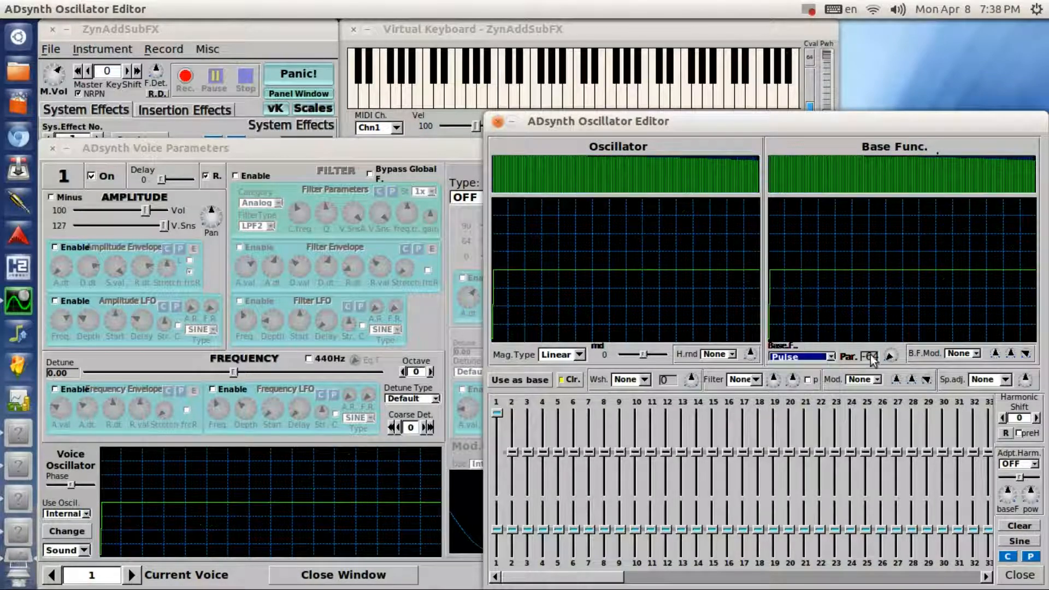
left_click_drag(888, 356, 919, 80)
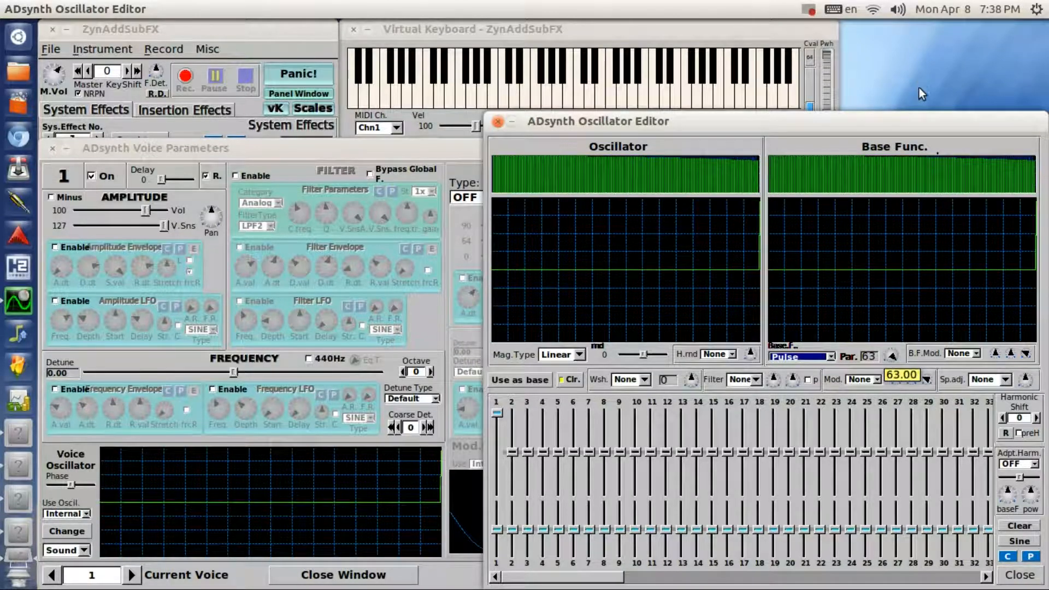
left_click_drag(923, 290, 920, 317)
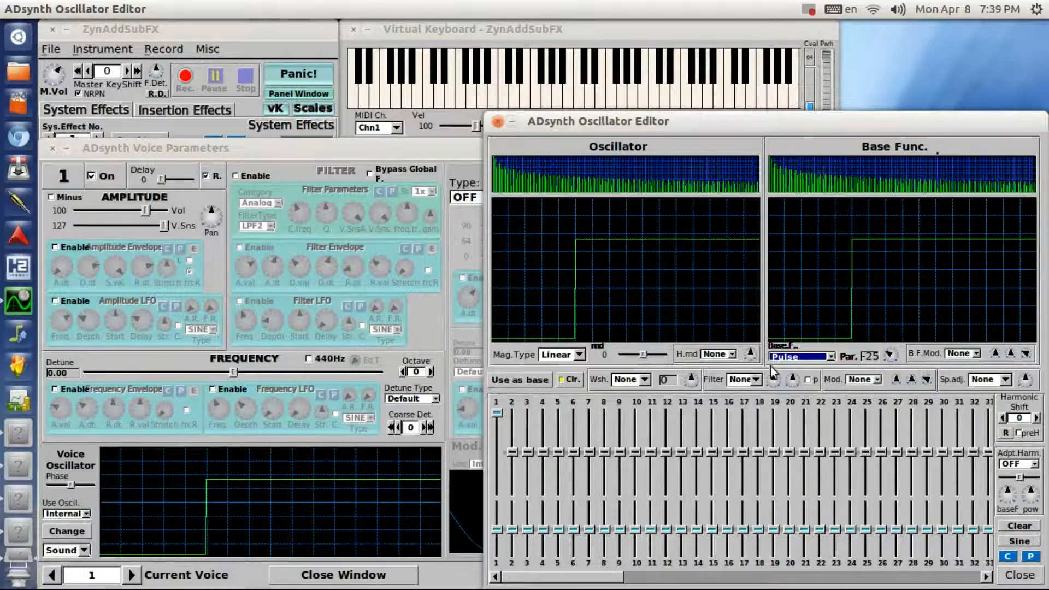
- Try the Saw base function with parameter -3 and the Power base function with parameter 3
left_click(814, 361)
left_click(792, 370)
left_click_drag(890, 355, 922, 336)
left_click(816, 356)
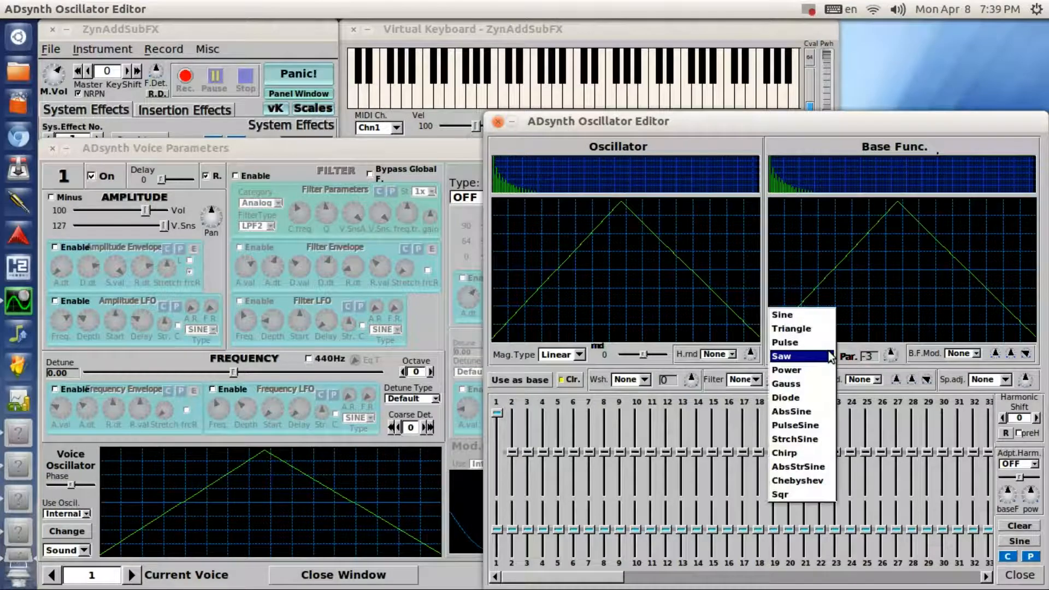
left_click(819, 371)
mouse_move(891, 355)
left_mouse_down()
mouse_move(933, 451)
mouse_move(874, 301)
mouse_move(877, 271)
mouse_move(892, 351)
left_mouse_up()
- Set voice 1's base function to Saw with a parameter of -64
left_click(808, 356)
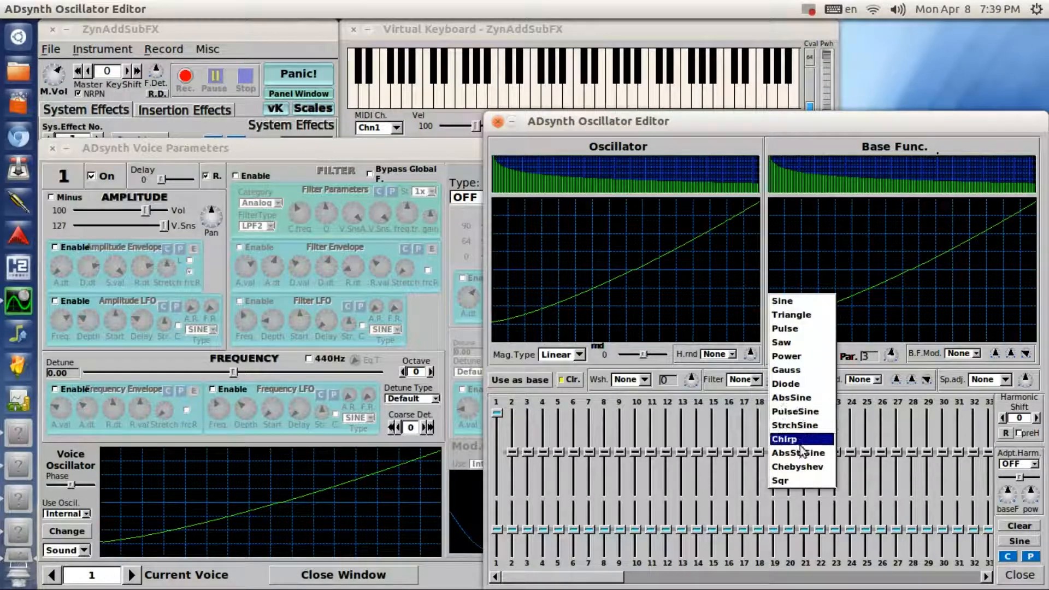
left_click(803, 342)
left_click_drag(890, 356, 910, 470)
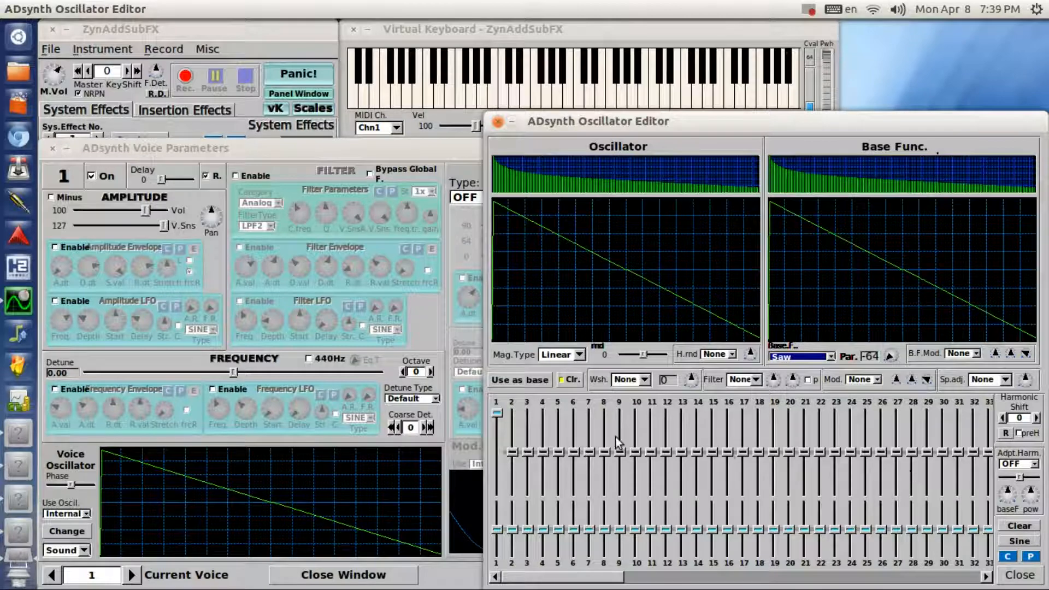
- Raise harmonics 2 and 4 to maximum, lower harmonics 3 and 5, and move harmonic 4's phase slider up
left_click_drag(511, 453, 544, 411)
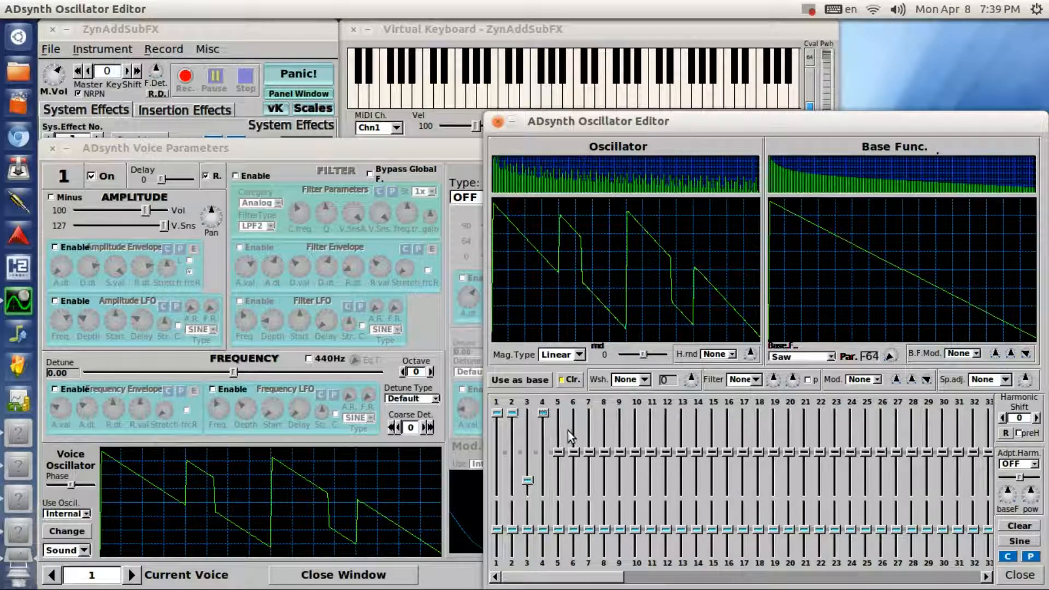
left_click_drag(559, 452, 558, 469)
mouse_move(543, 530)
left_mouse_down()
mouse_move(548, 554)
mouse_move(545, 511)
left_mouse_up()
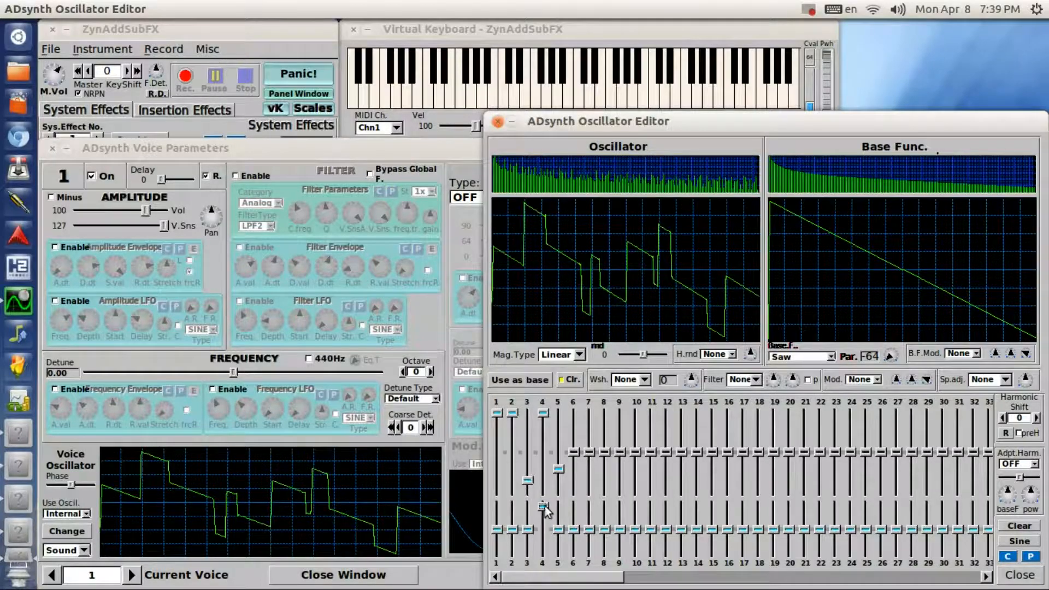
- Raise harmonics 7 and 14, lower harmonic 7's phase slider, slightly reduce harmonics 1 and 26, and close the oscillator editor
left_click_drag(589, 453, 589, 424)
left_click_drag(589, 530, 597, 543)
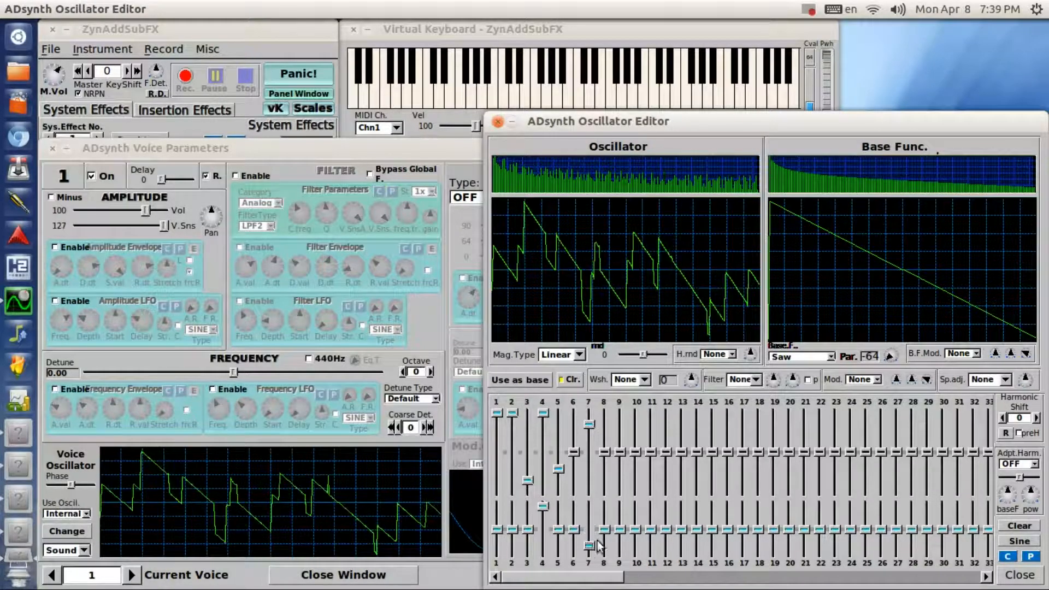
left_click_drag(695, 453, 696, 420)
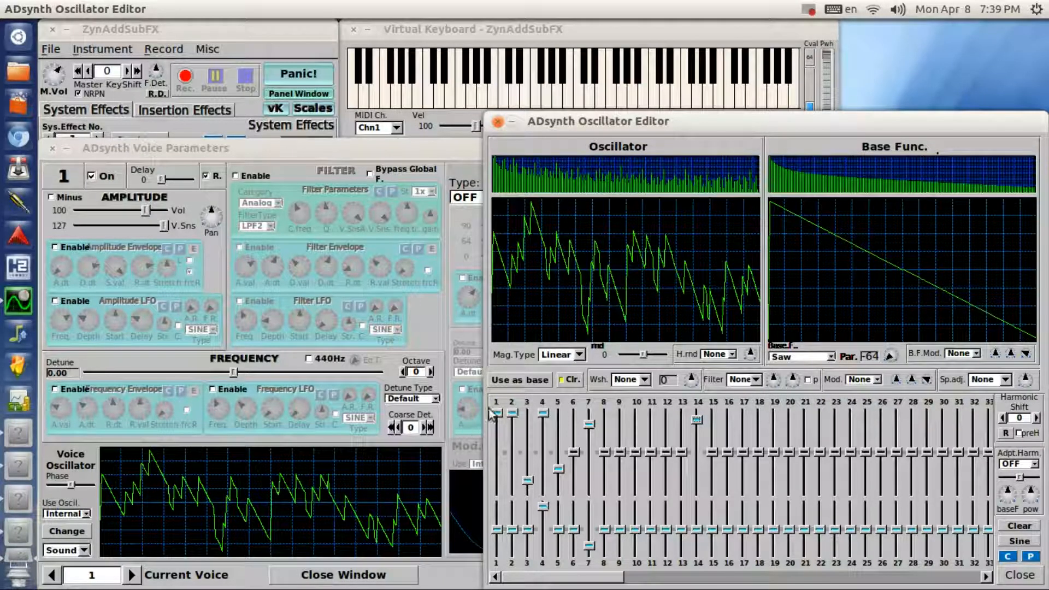
left_click_drag(496, 414, 496, 425)
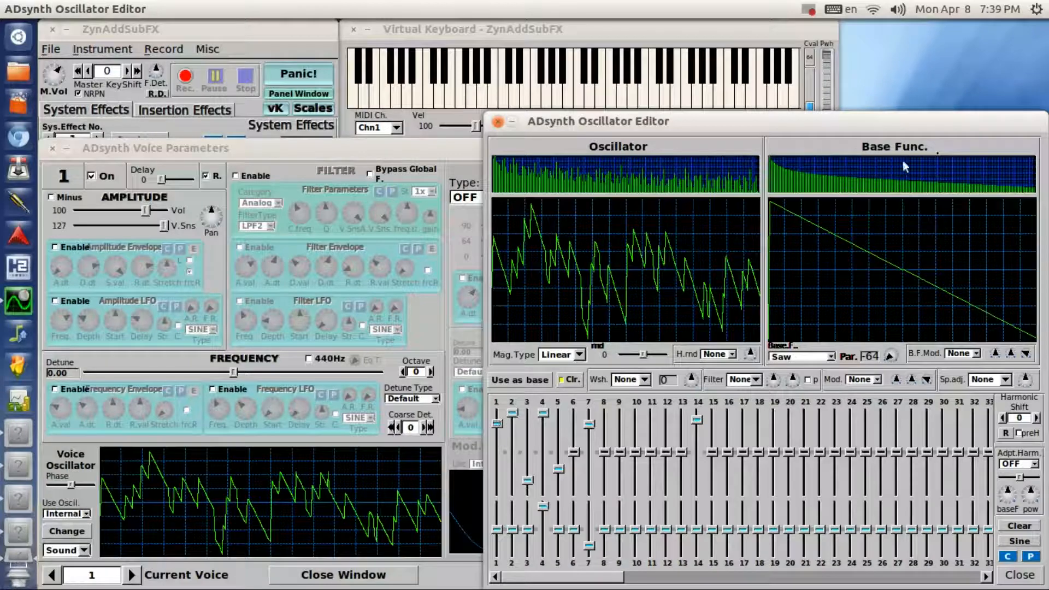
left_click(885, 459)
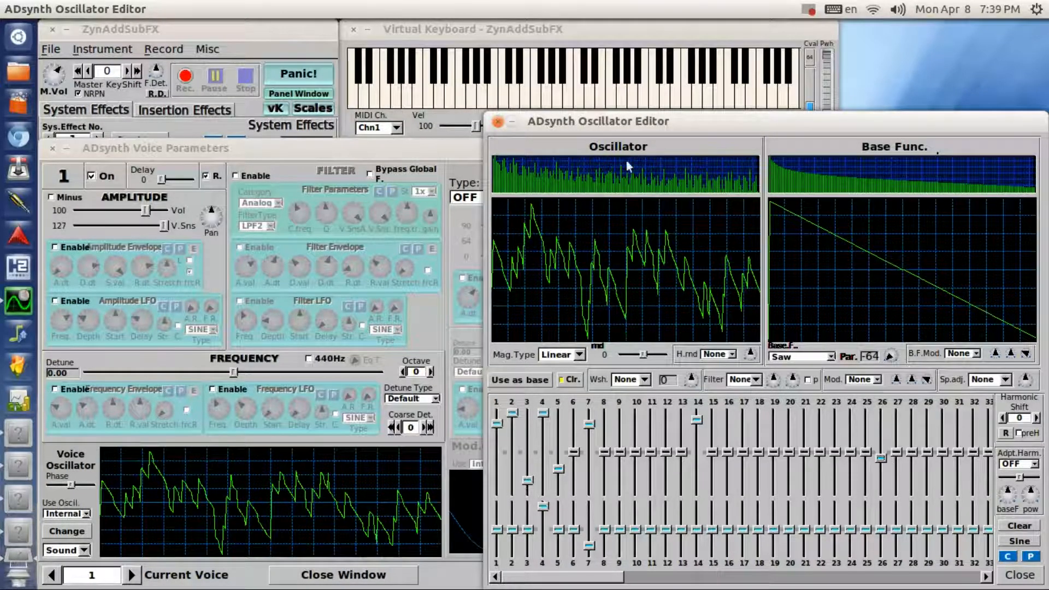
left_click(497, 121)
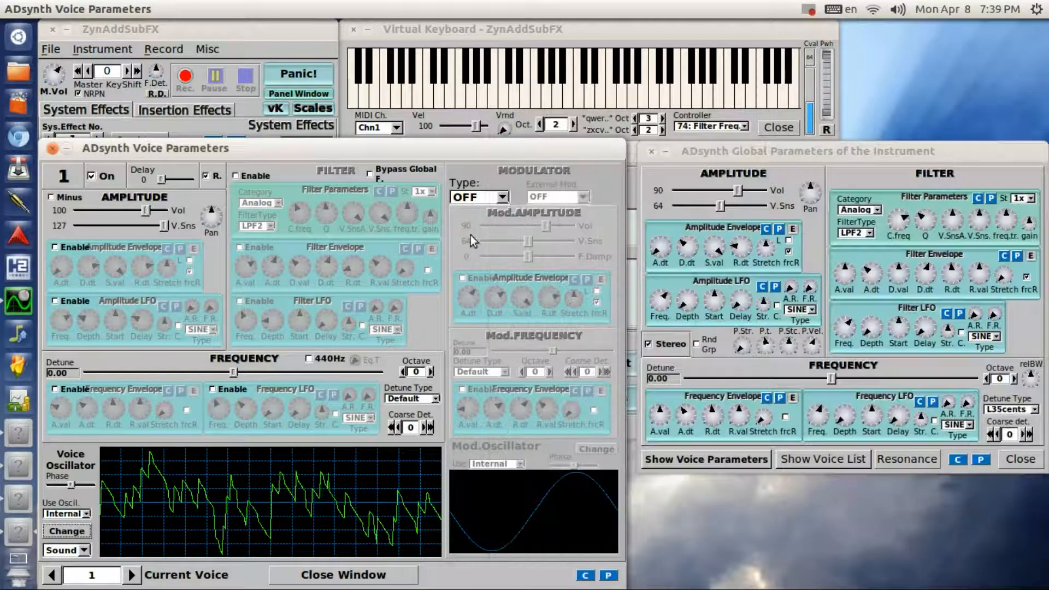
- Set voice 2's oscillator base function to Saw with a parameter of -64 and close the oscillator editor
left_click(132, 574)
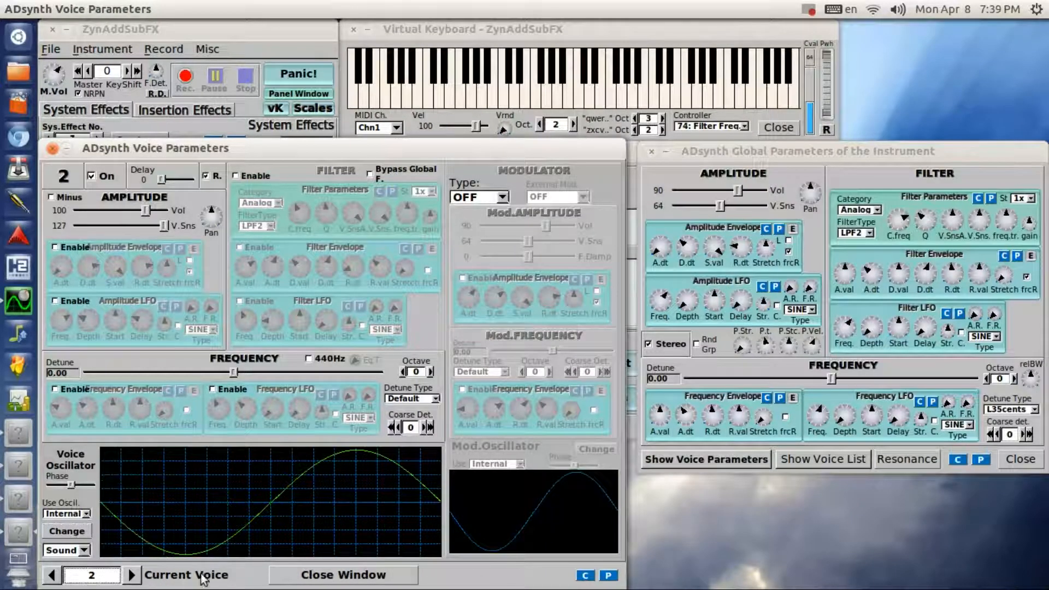
left_click(67, 531)
left_click(830, 358)
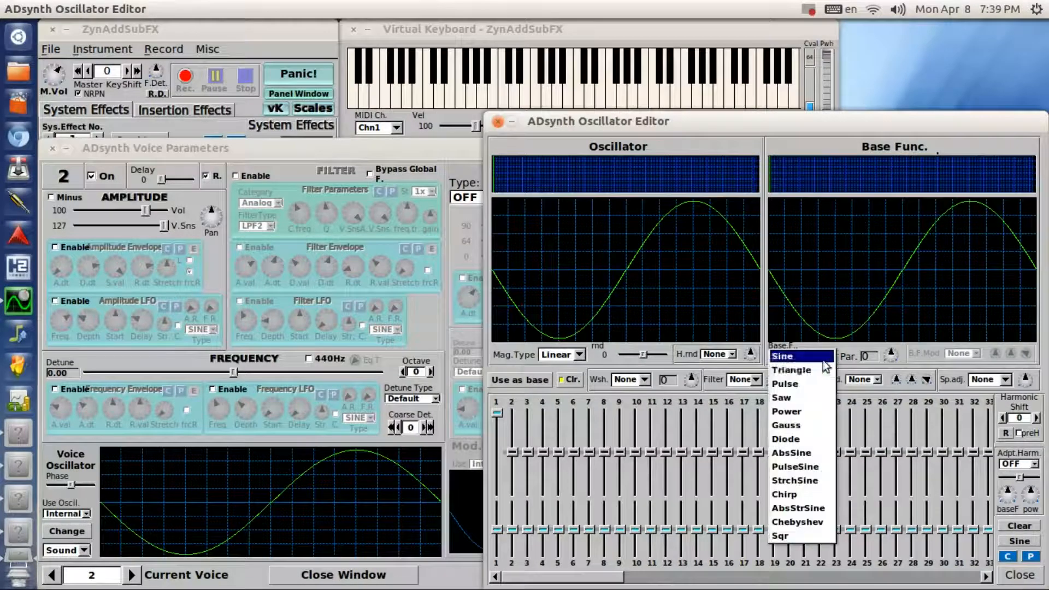
left_click(793, 404)
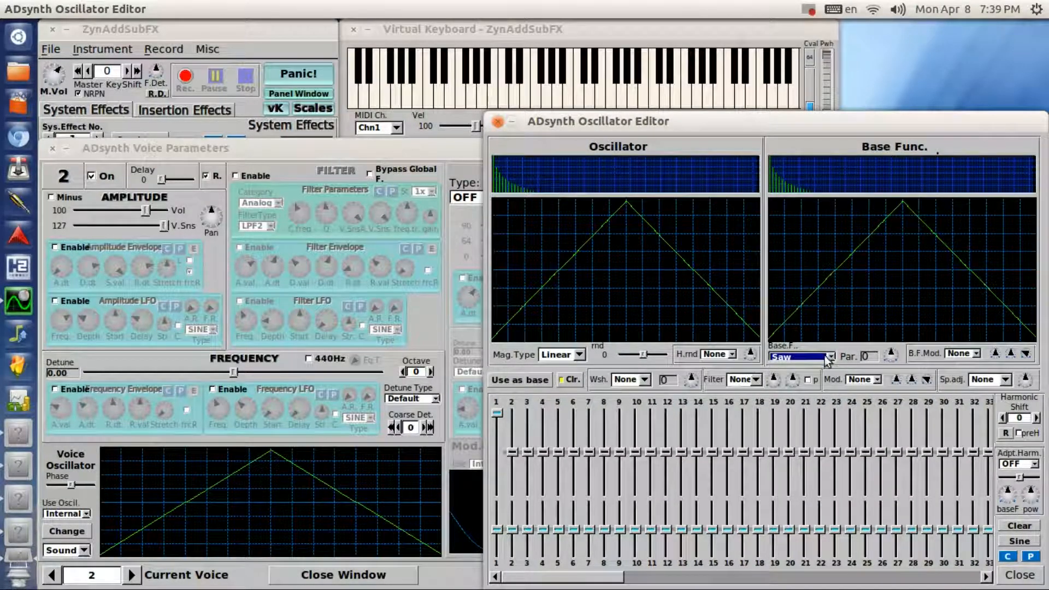
left_click_drag(890, 355, 913, 452)
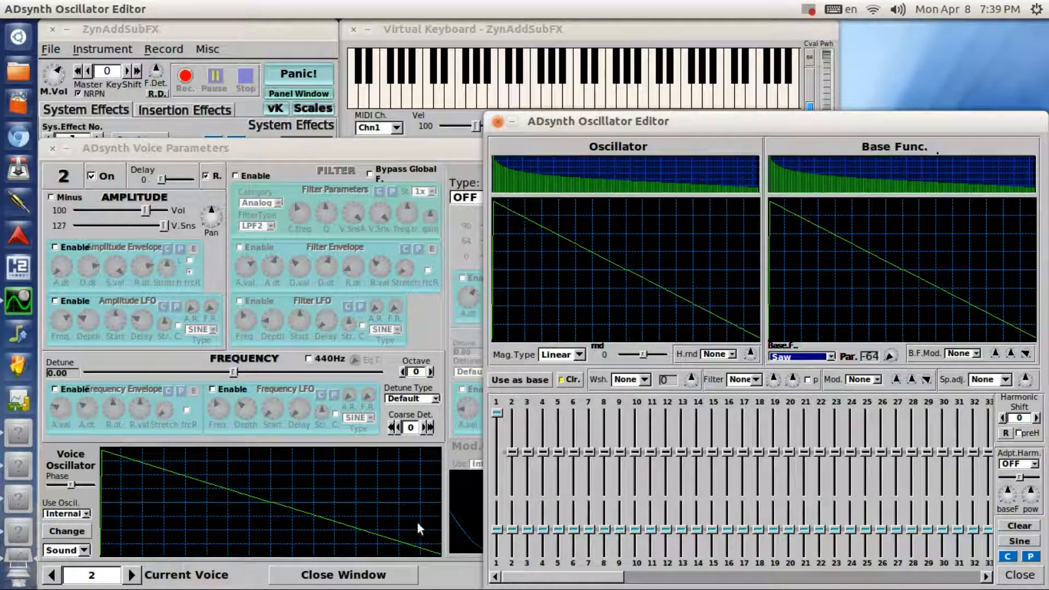
left_click(498, 122)
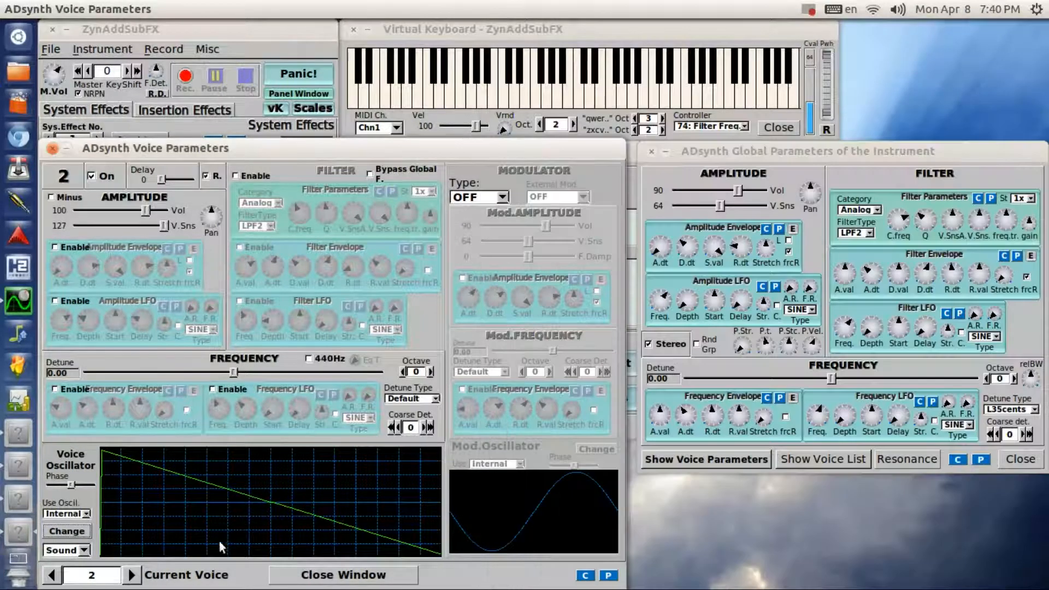
- Go to voice 3, open its oscillator editor and choose Sine as the base function
left_click(133, 575)
left_click(132, 575)
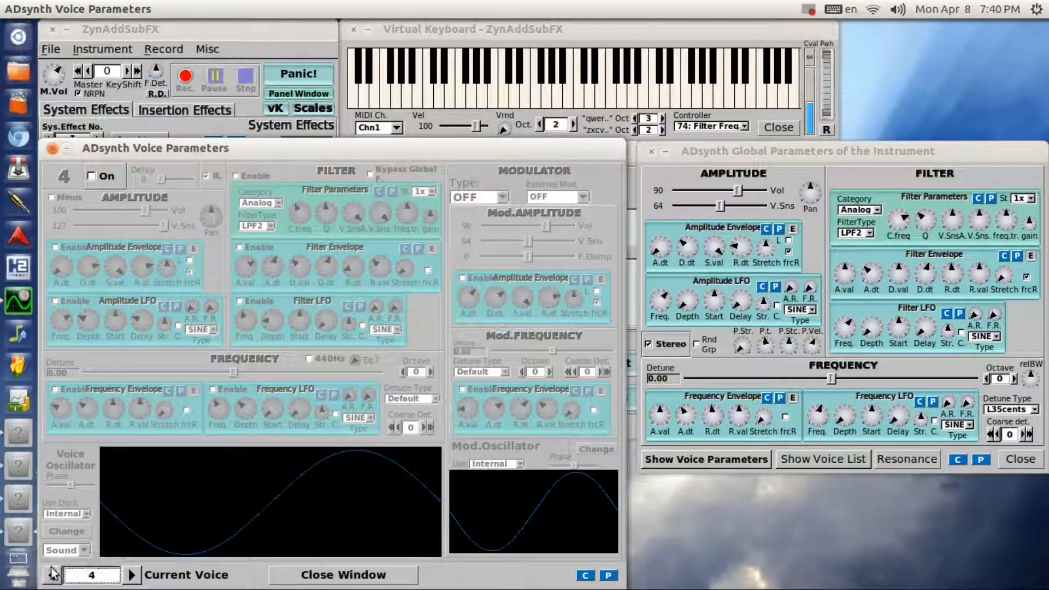
left_click(53, 576)
left_click(66, 531)
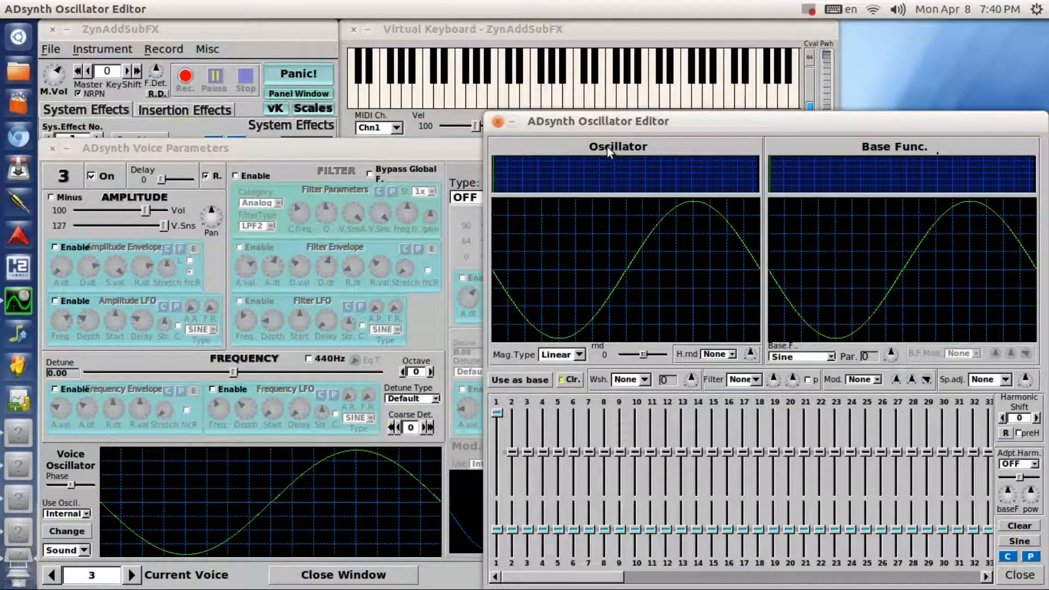
left_click(797, 358)
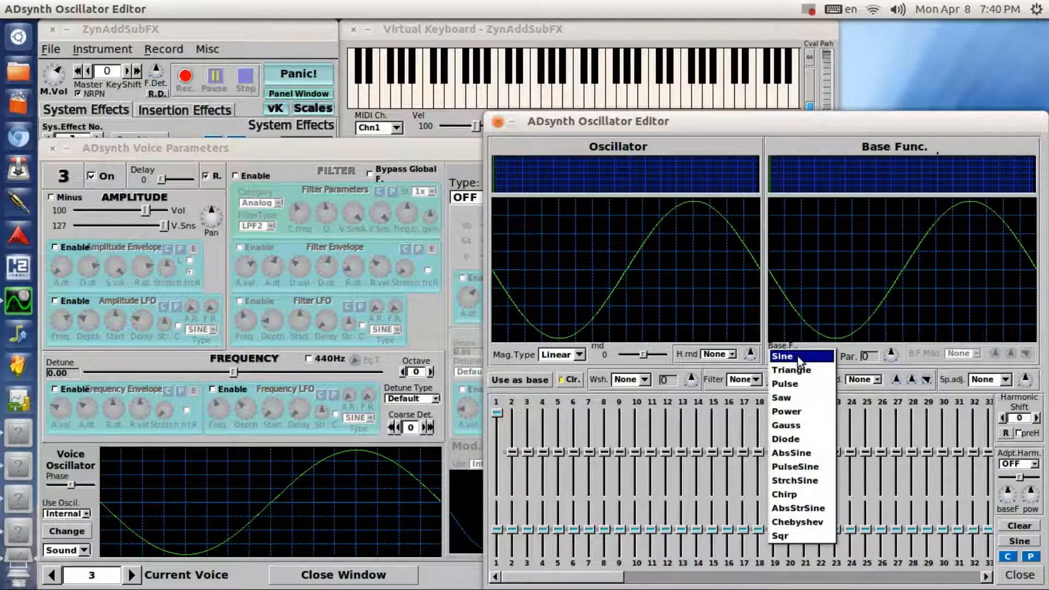
left_click(799, 361)
- Raise harmonic 16 and slightly lower harmonic 12 of voice 3, and close the oscillator editor and voice parameters
left_click_drag(726, 454, 728, 433)
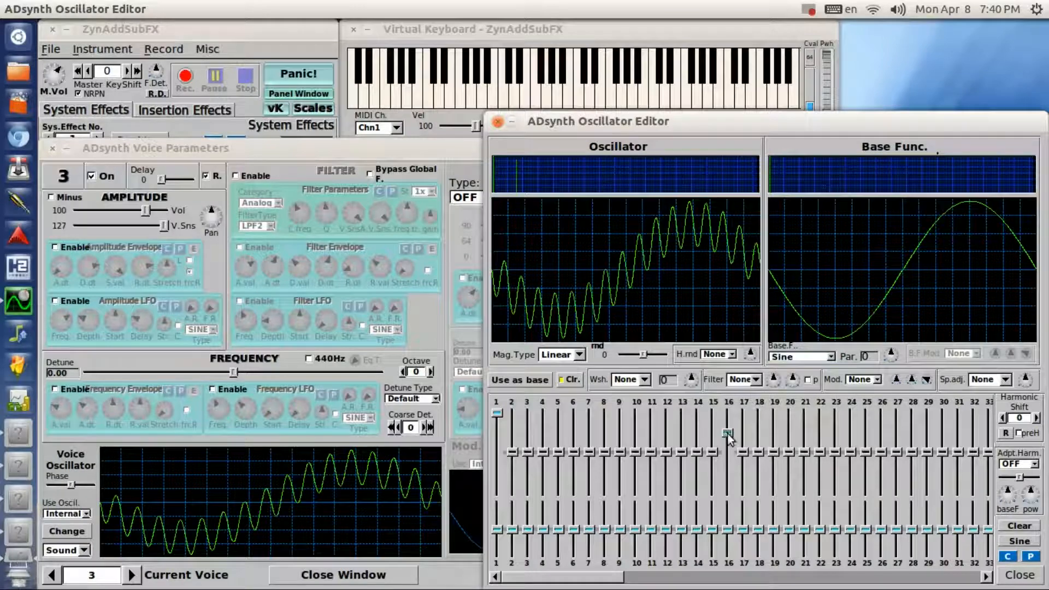
left_click_drag(665, 452, 666, 460)
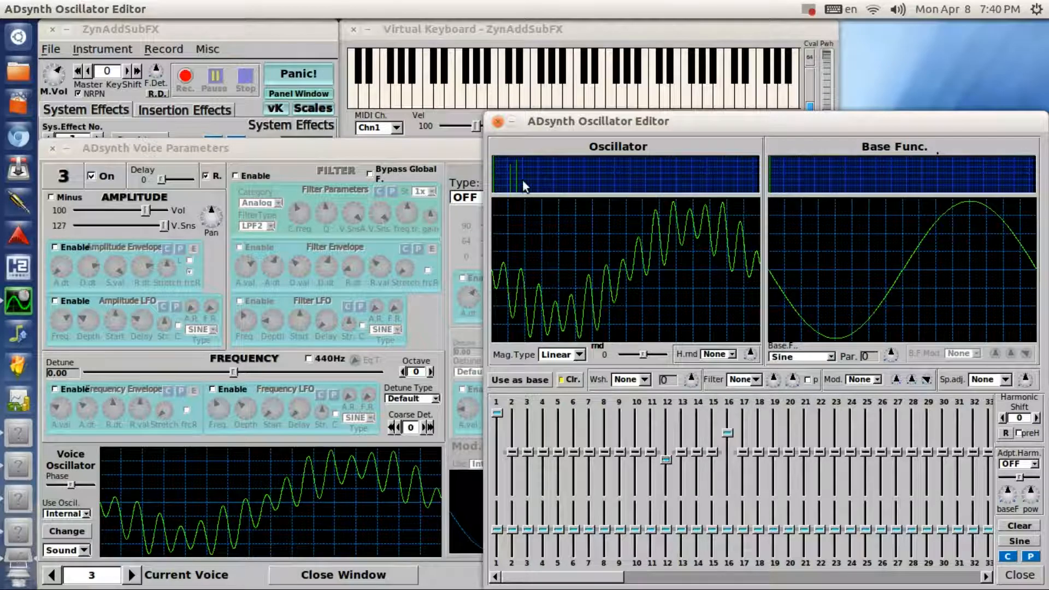
left_click(498, 122)
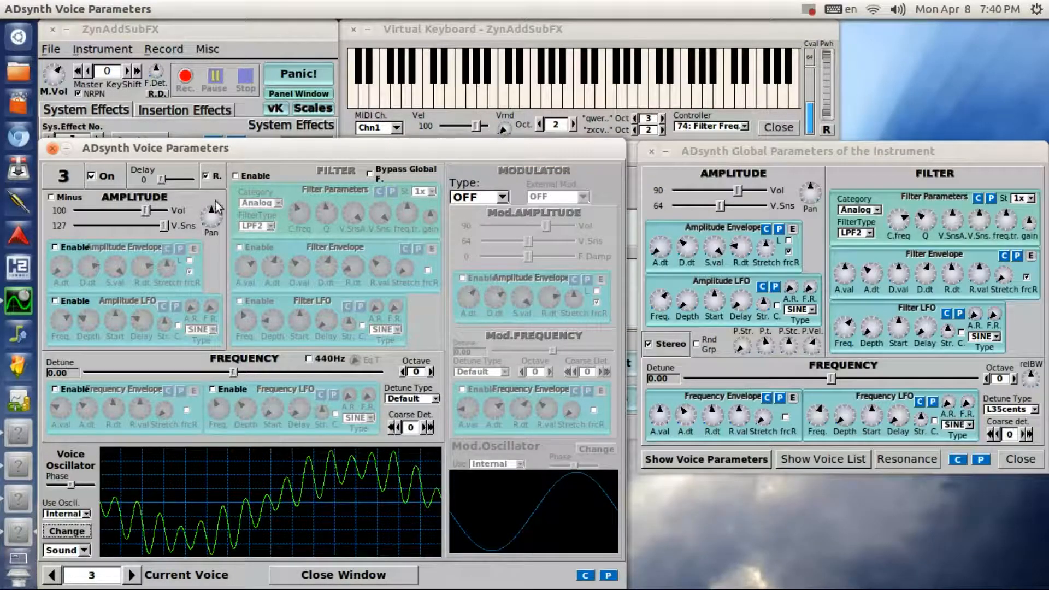
left_click(52, 149)
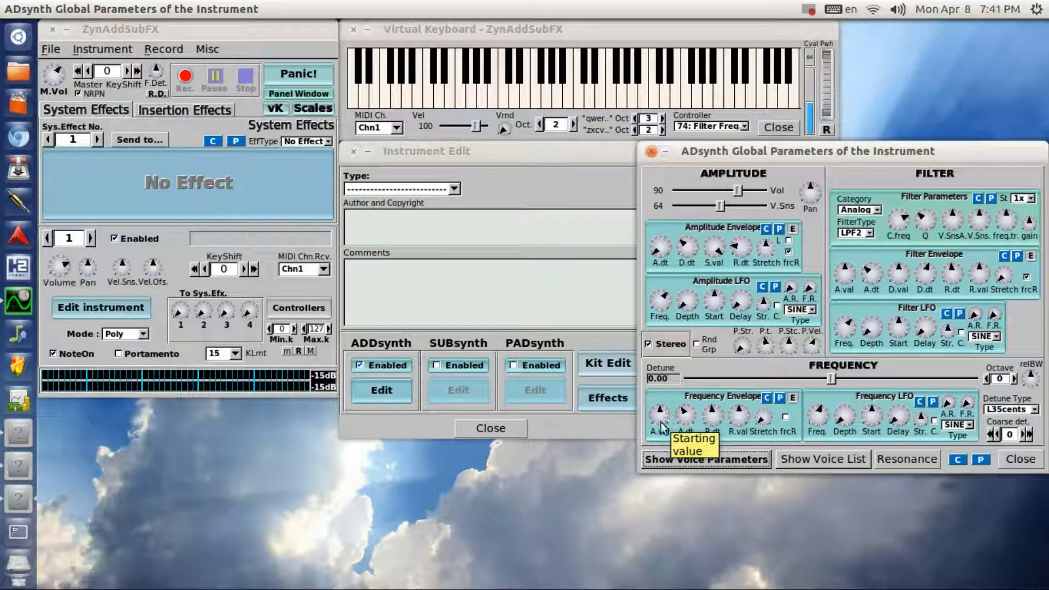
- Open the global amplitude envelope graph, lengthen attack and release, shorten decay and lower the sustain value
mouse_move(719, 412)
left_mouse_down()
mouse_move(719, 432)
mouse_move(739, 438)
mouse_move(740, 414)
left_mouse_up()
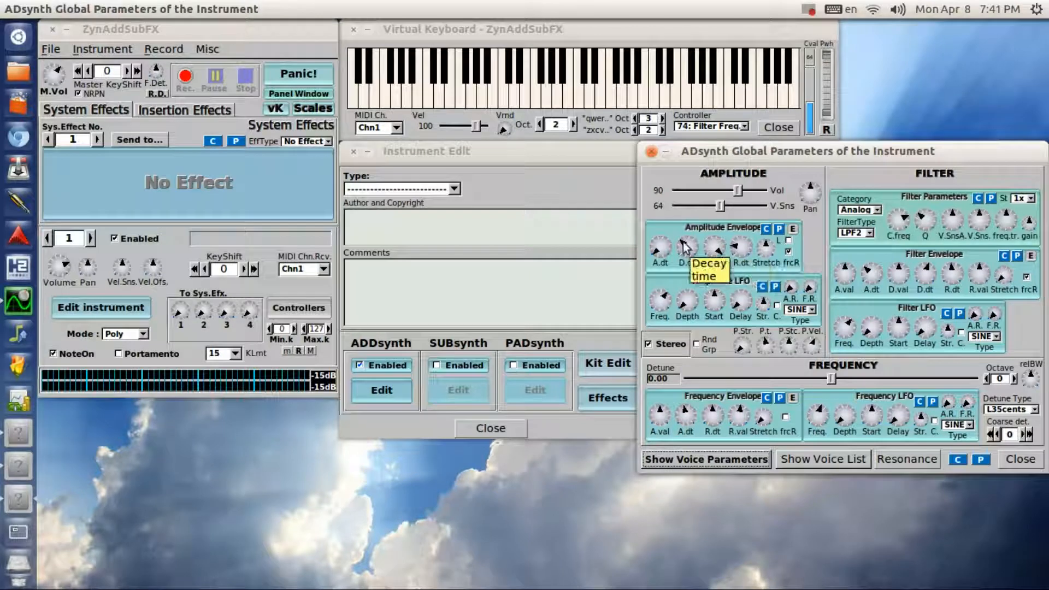
left_click(793, 229)
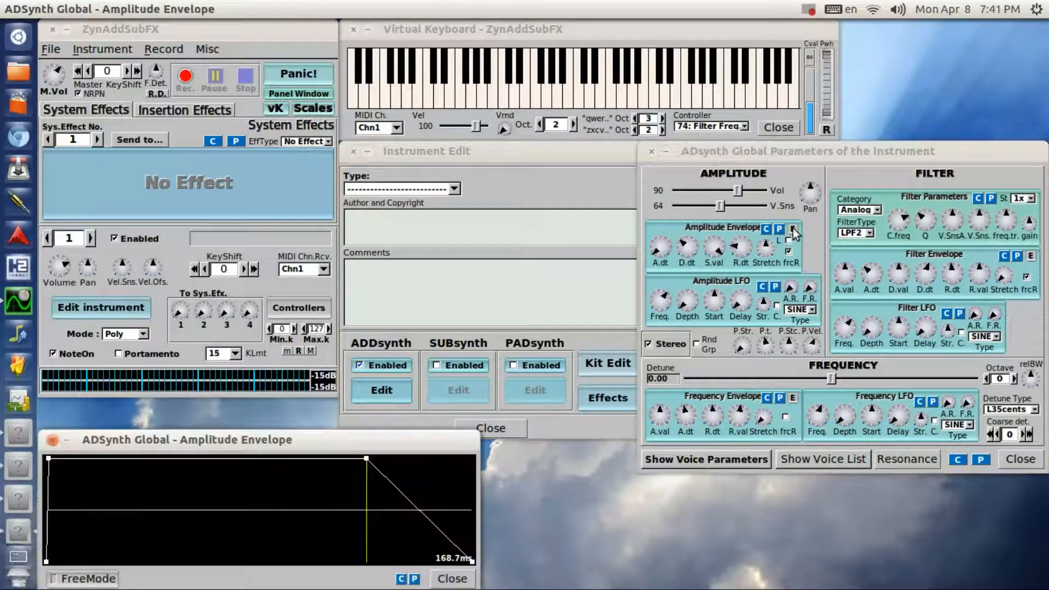
left_click_drag(401, 443, 553, 164)
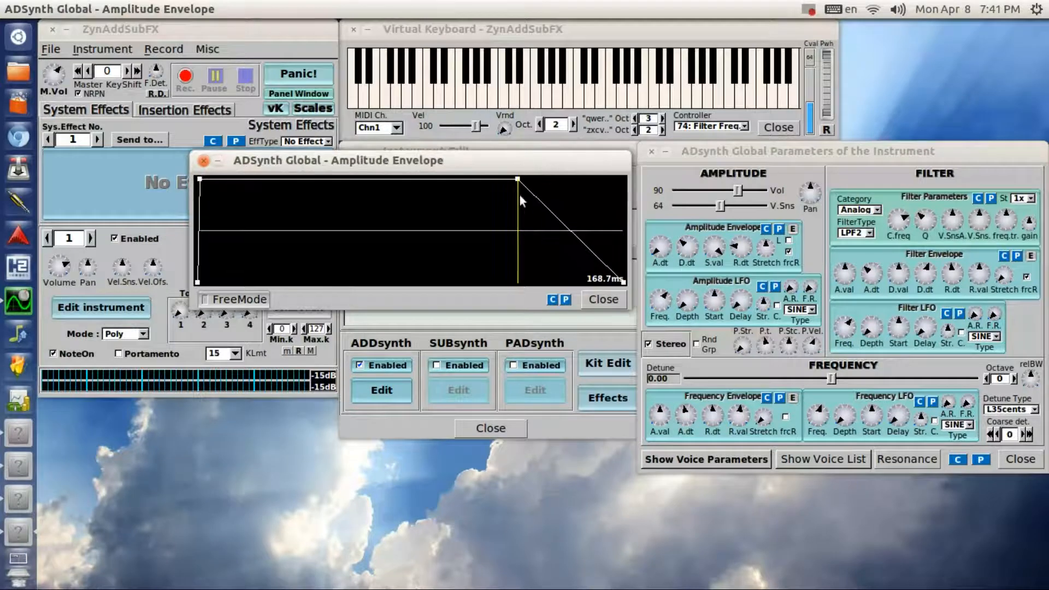
left_click(518, 179)
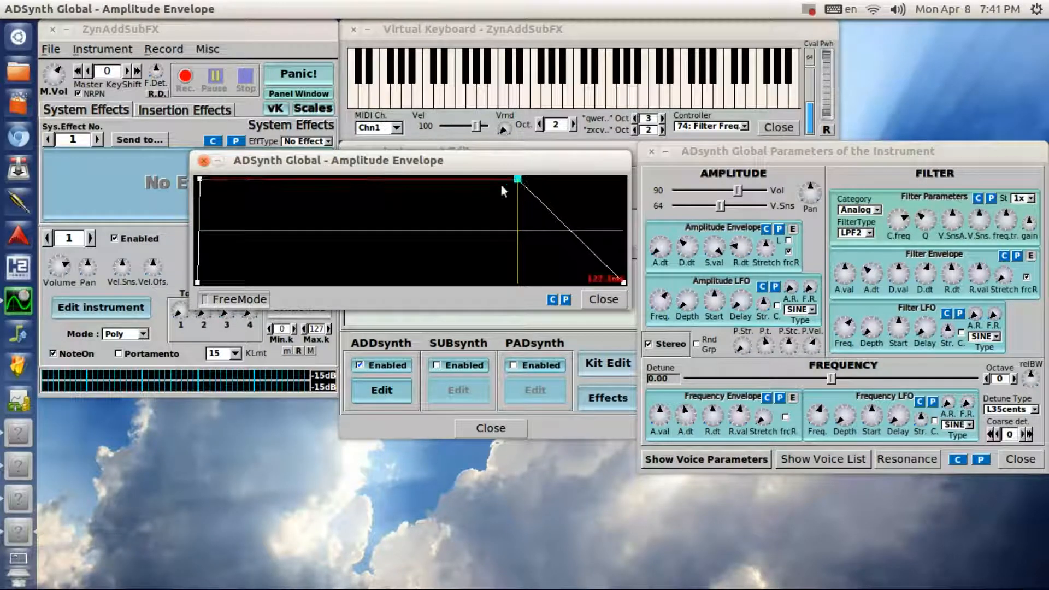
left_click(666, 296)
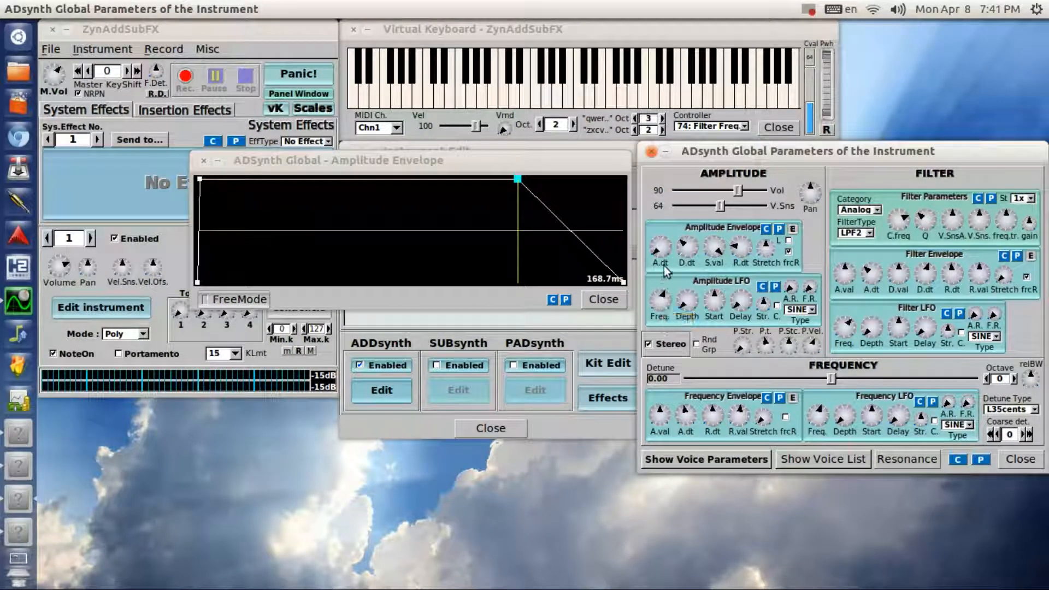
left_click_drag(660, 247, 753, 224)
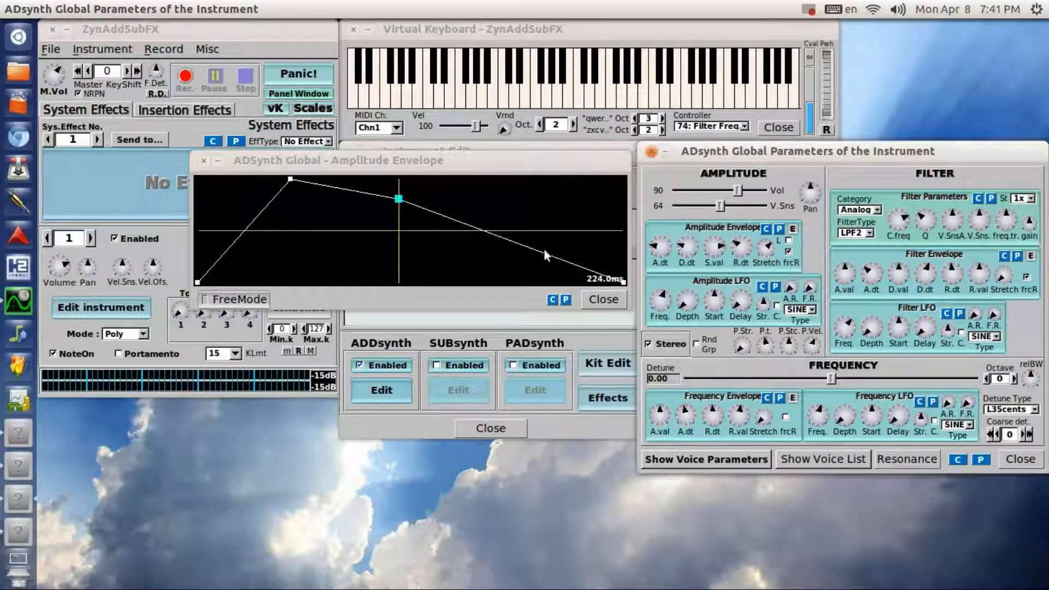
- Switch the amplitude envelope to free mode, move its peak earlier, lower the sustain point and add a point after the peak
left_click(205, 300)
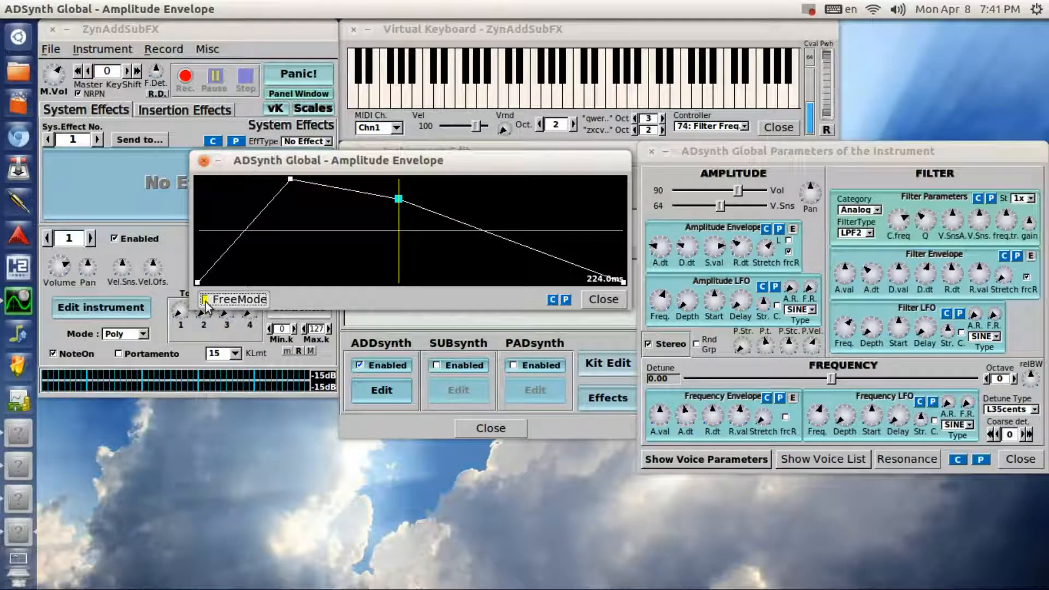
left_click_drag(247, 442, 379, 177)
left_click_drag(268, 190, 186, 194)
left_click_drag(321, 211, 285, 220)
left_click(193, 194)
left_click(300, 310)
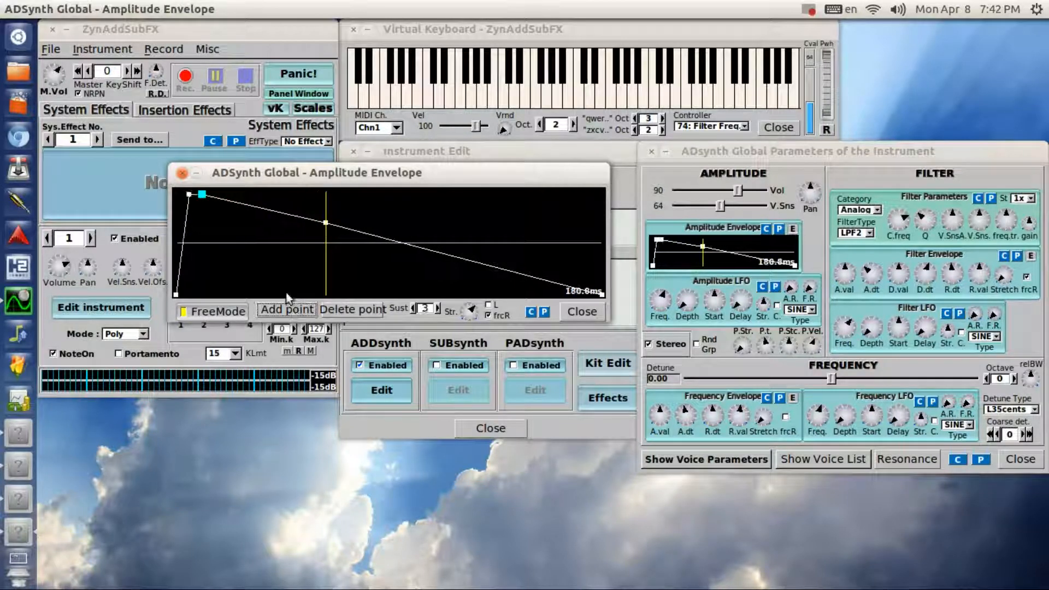
- Add two more points before the amplitude envelope's sustain point and shape that section into alternating dips and peaks
left_click_drag(205, 195, 253, 275)
left_click(290, 310)
left_click(300, 310)
left_click_drag(389, 222, 360, 230)
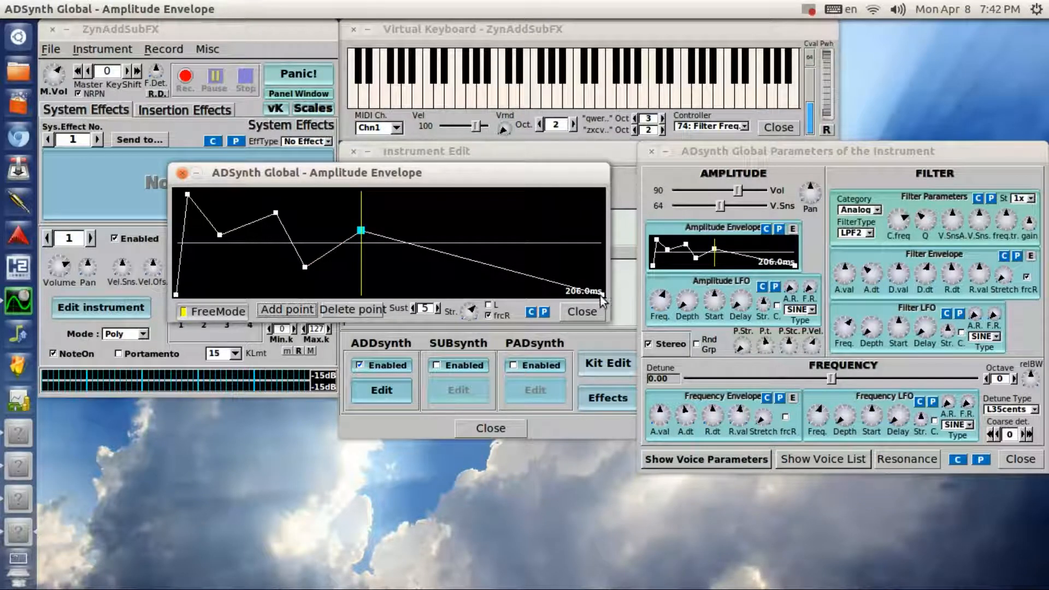
- Add two raised points to the amplitude envelope's release, move the sustain point higher and further along, and close the envelope editor
left_click(283, 309)
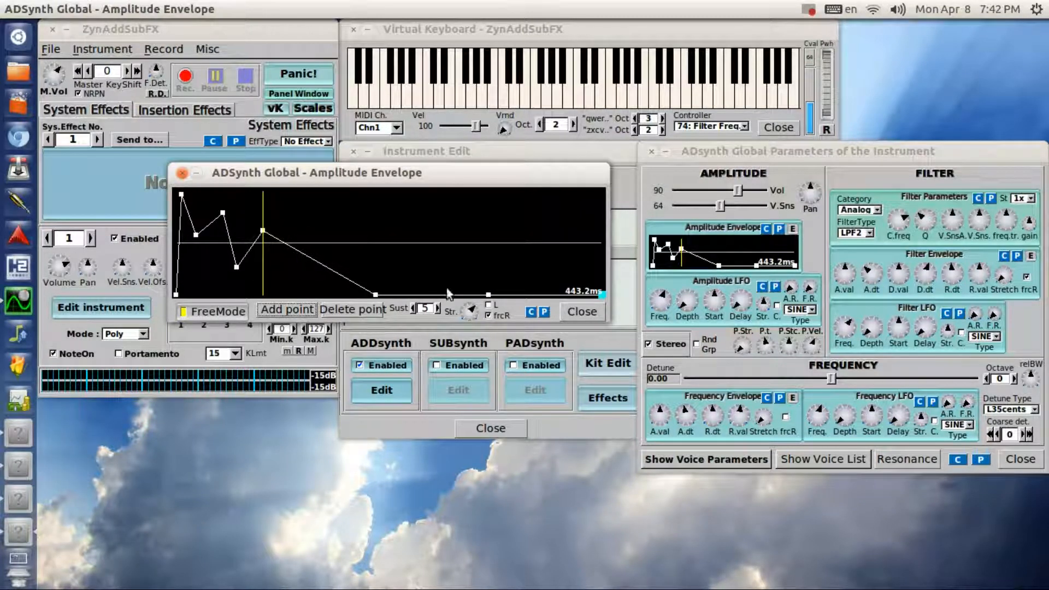
left_click_drag(382, 294, 363, 268)
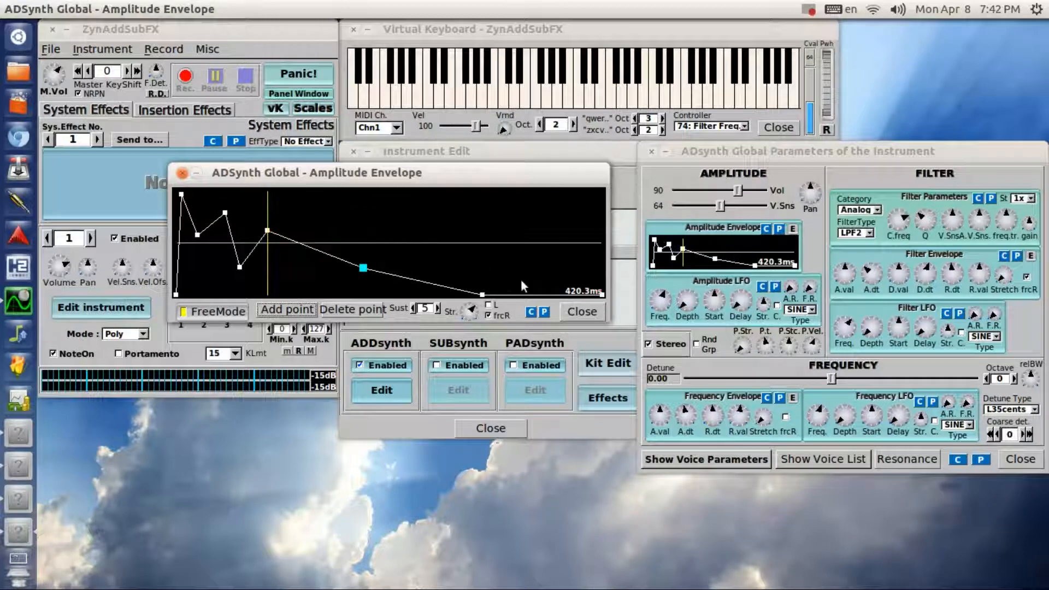
left_click_drag(485, 298, 468, 241)
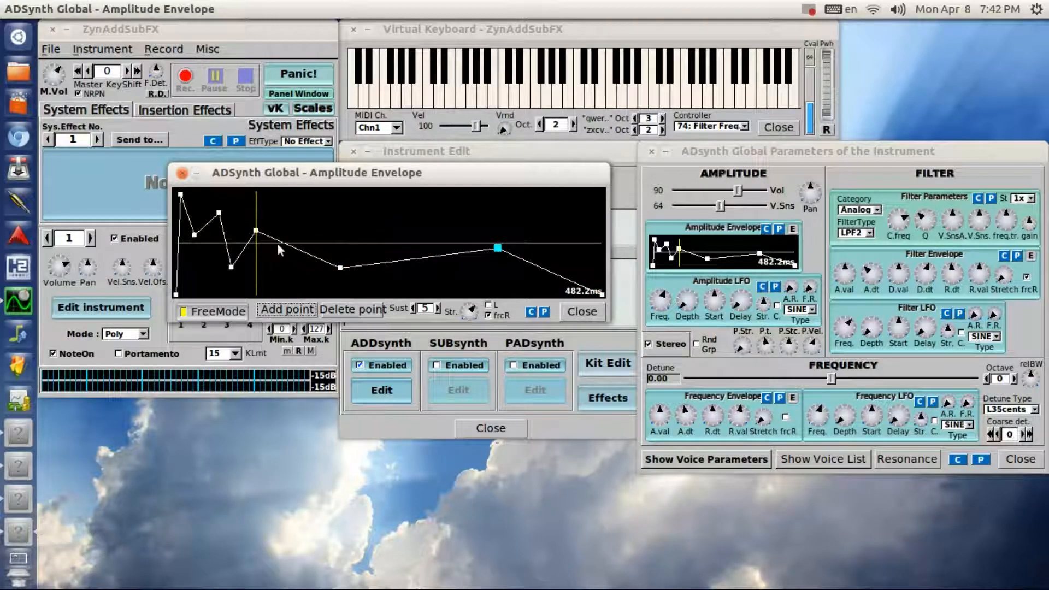
left_click_drag(258, 234, 396, 216)
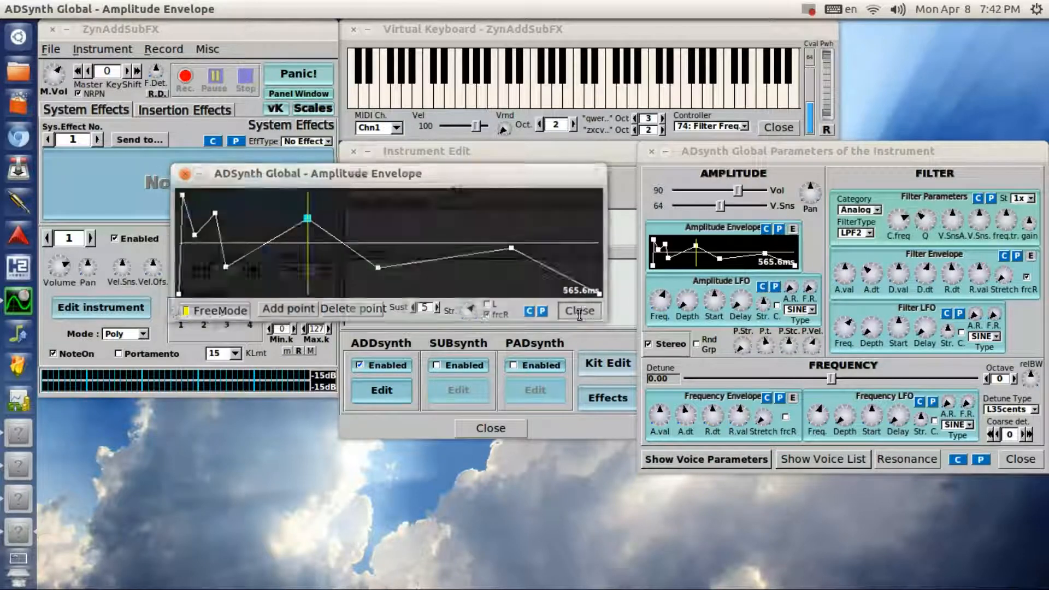
left_click(578, 313)
left_click_drag(723, 263, 730, 258)
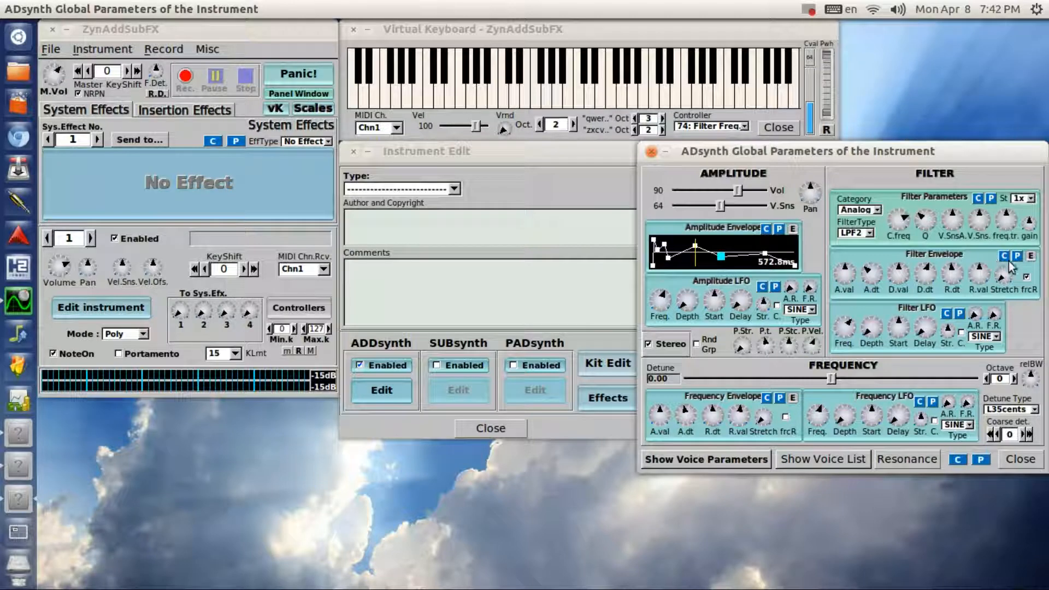
- Open the global filter envelope graph, lower its starting and release values, raise the decay value to about 104.64, and shorten the decay time
left_click(1031, 256)
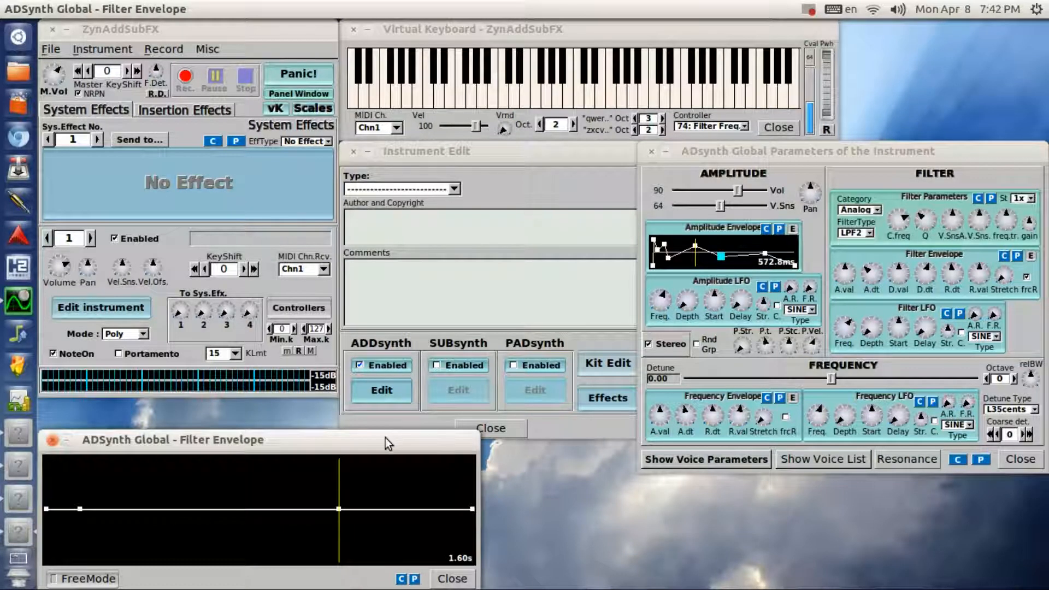
left_click_drag(385, 438, 530, 256)
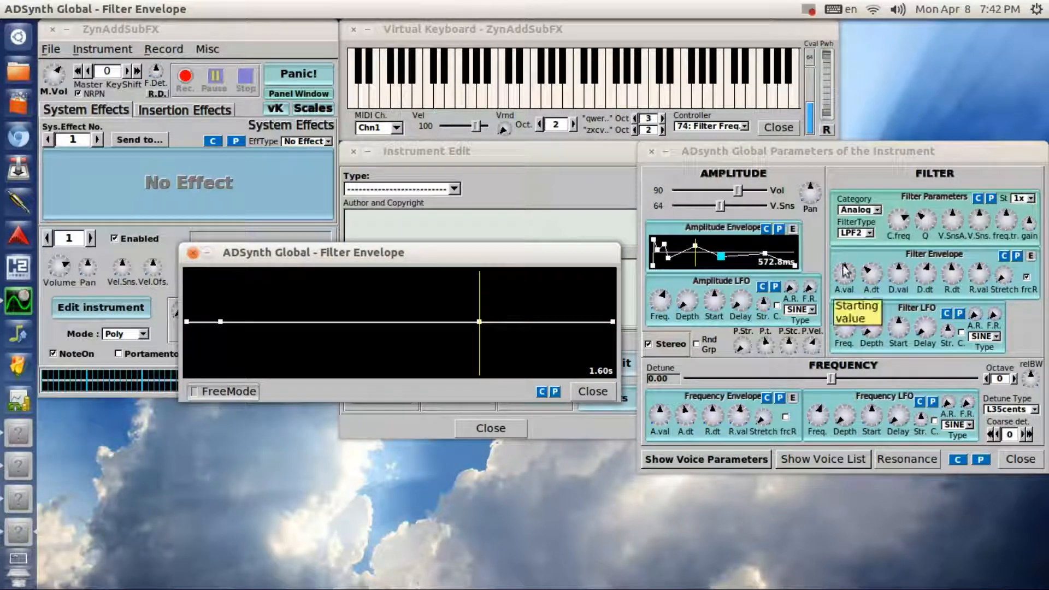
left_click_drag(845, 276, 891, 224)
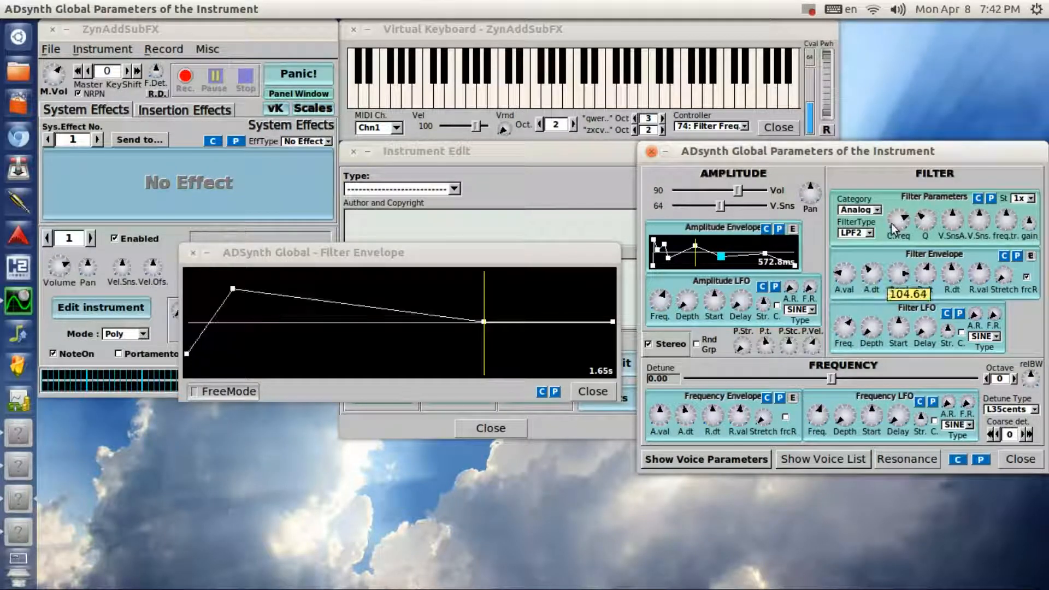
left_click_drag(925, 273, 926, 311)
left_click_drag(952, 277, 968, 301)
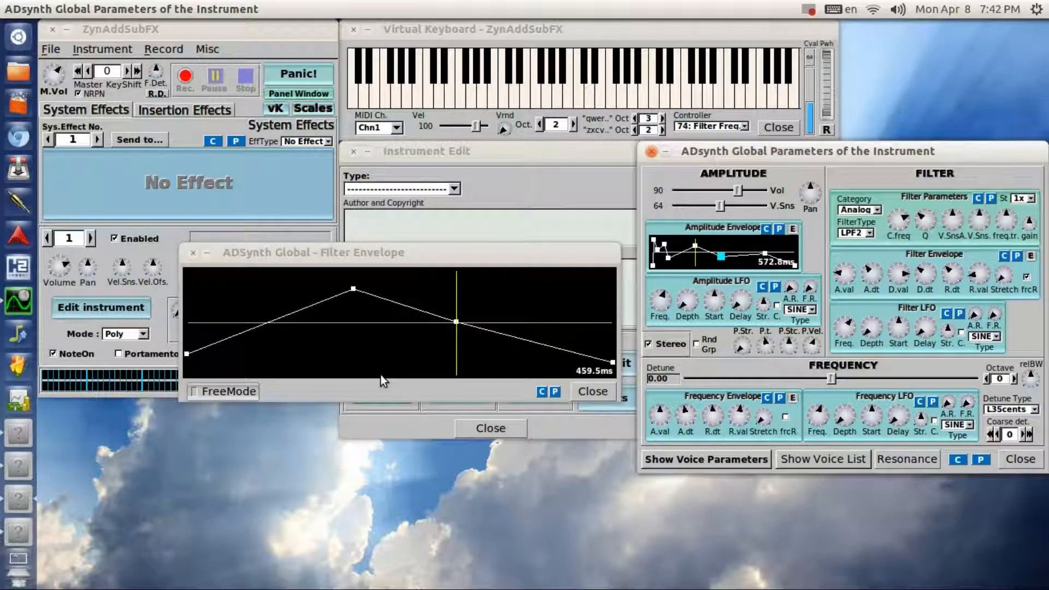
- Switch the filter envelope to free mode, lower its peak point below the centre line and slightly raise the starting point
left_click(223, 391)
left_click_drag(337, 449, 447, 262)
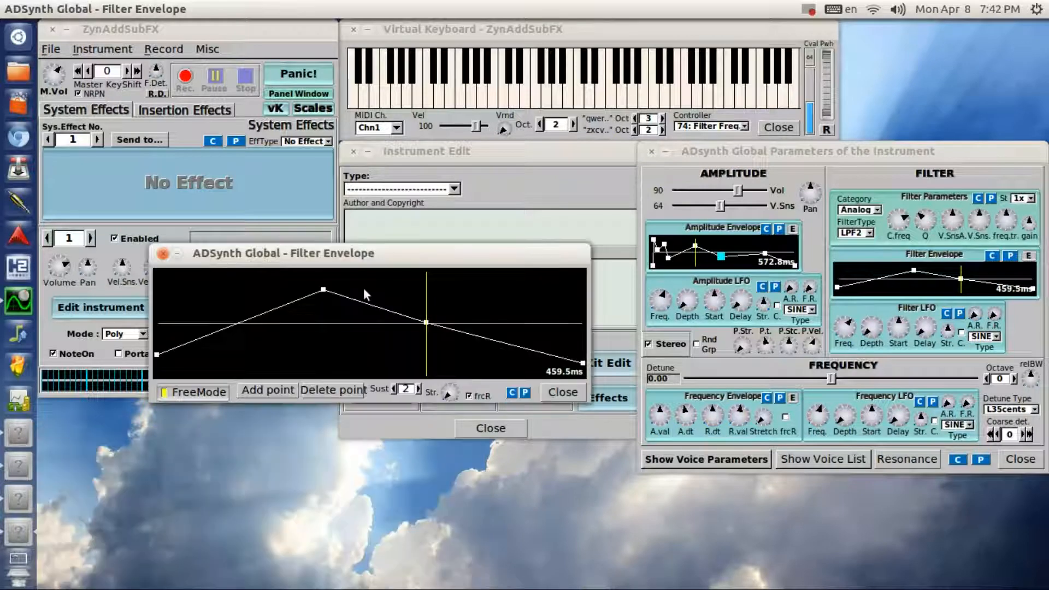
left_click_drag(323, 289, 277, 342)
left_click_drag(156, 356, 295, 348)
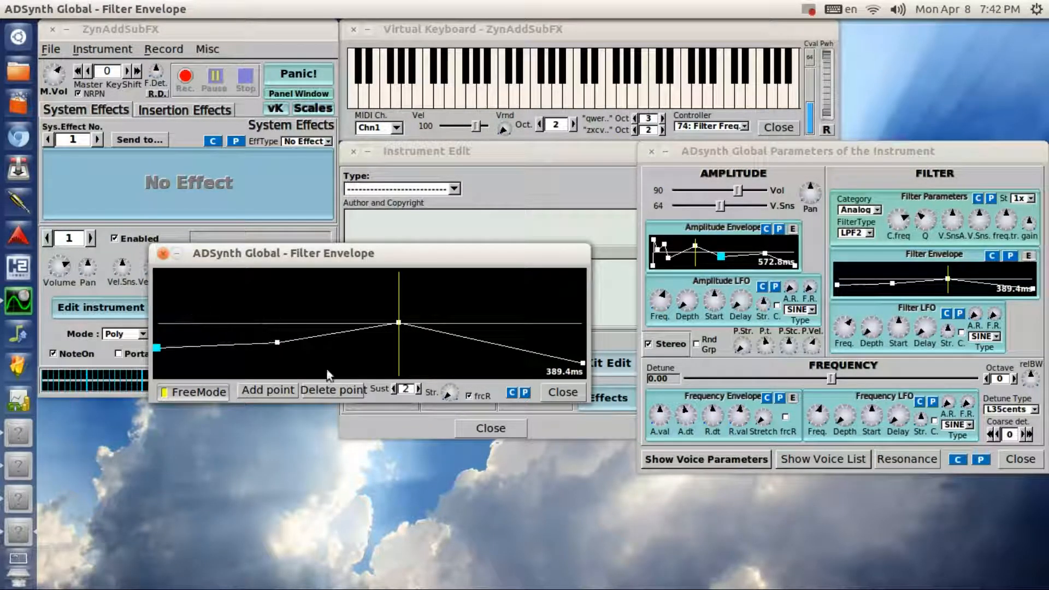
- Add a filter envelope point above the centre line, raise the following point into a peak, lower the sustain point, and close the editor
left_click(270, 390)
left_click_drag(468, 341, 200, 305)
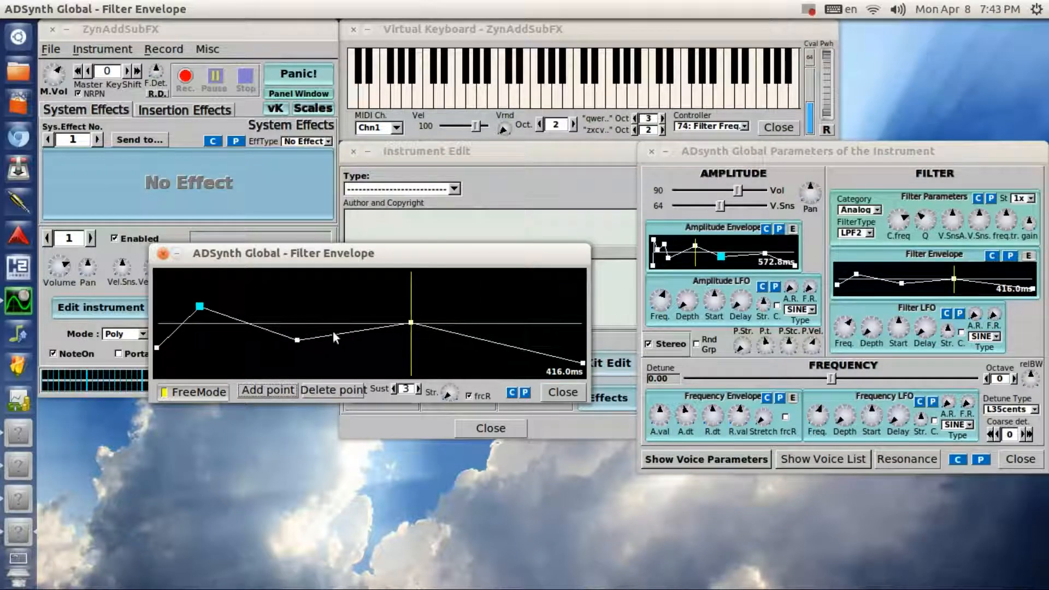
left_click_drag(411, 323, 228, 286)
left_click_drag(365, 327, 314, 327)
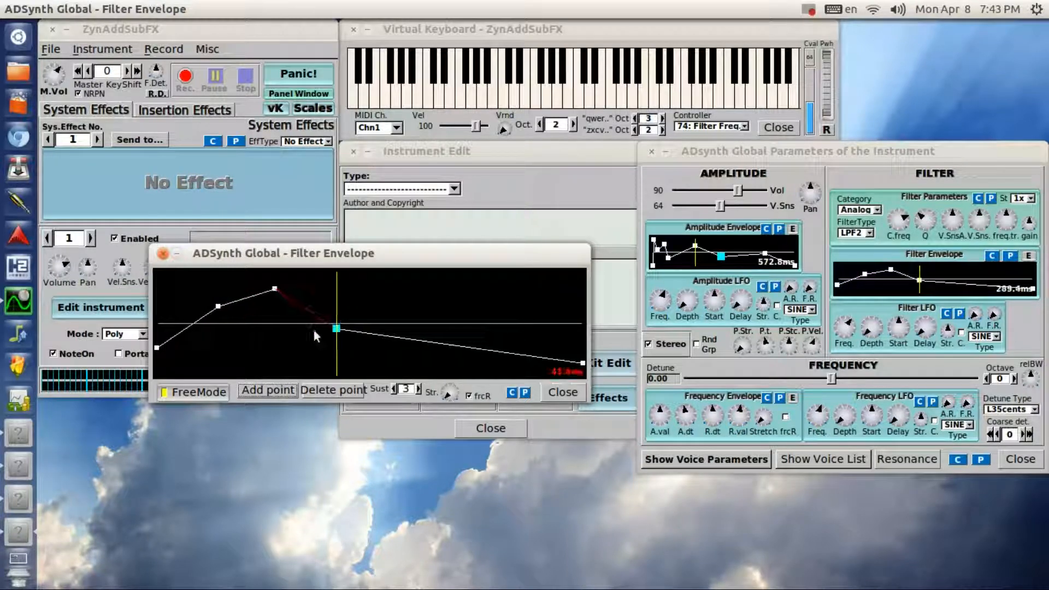
left_click(562, 393)
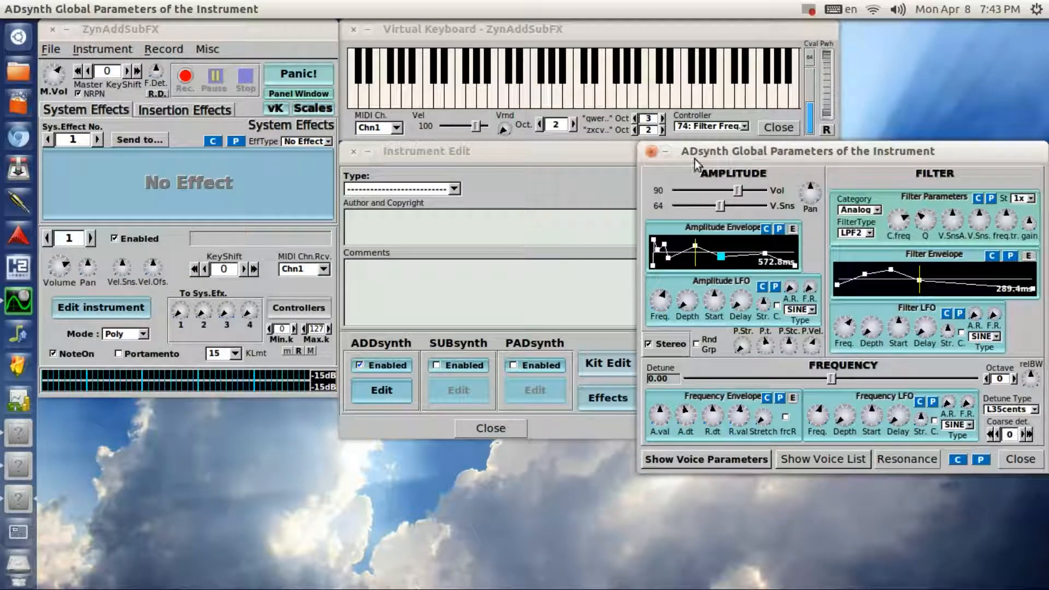
- Close the ADDsynth parameters, enable SUBsynth, and look through its parameters before closing them
left_click(652, 152)
left_click(453, 365)
left_click(458, 390)
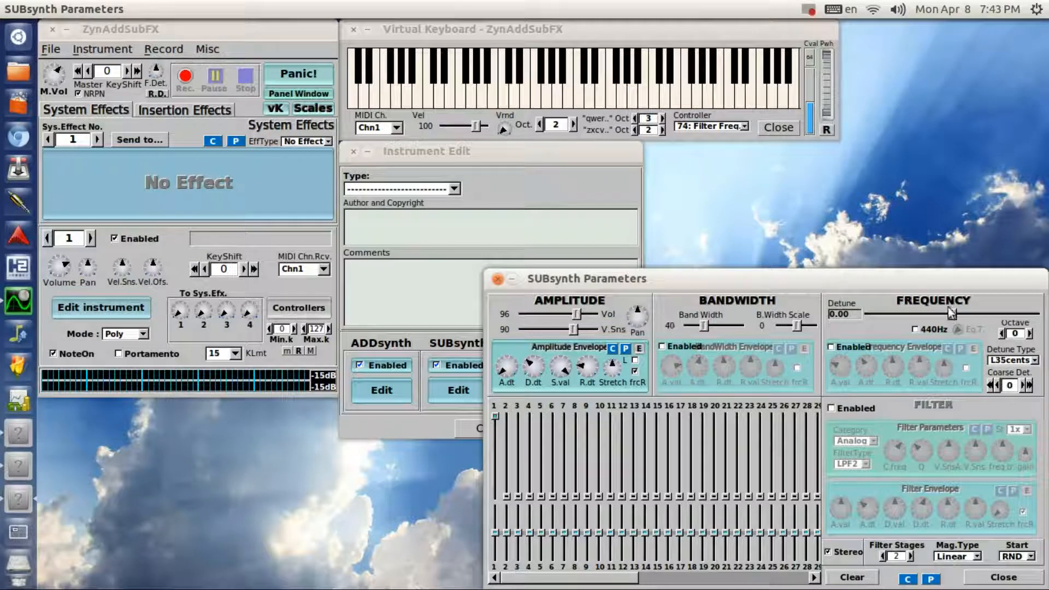
mouse_move(623, 578)
left_mouse_down()
mouse_move(812, 575)
mouse_move(639, 577)
left_mouse_up()
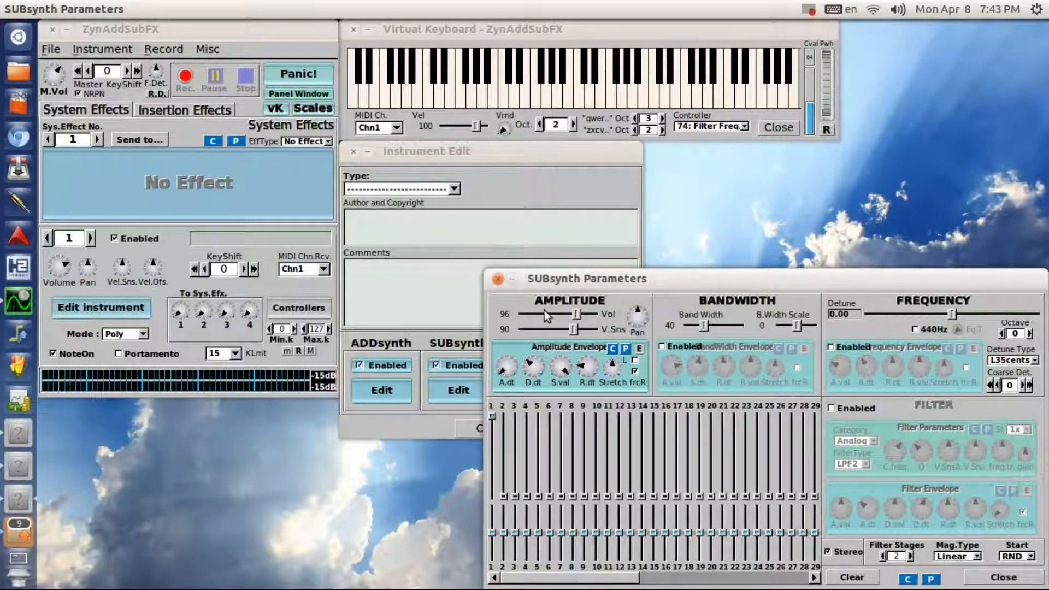
left_click(497, 280)
- Enable PADsynth, view its harmonic structure and its envelopes and LFOs, and close its parameters
left_click(538, 365)
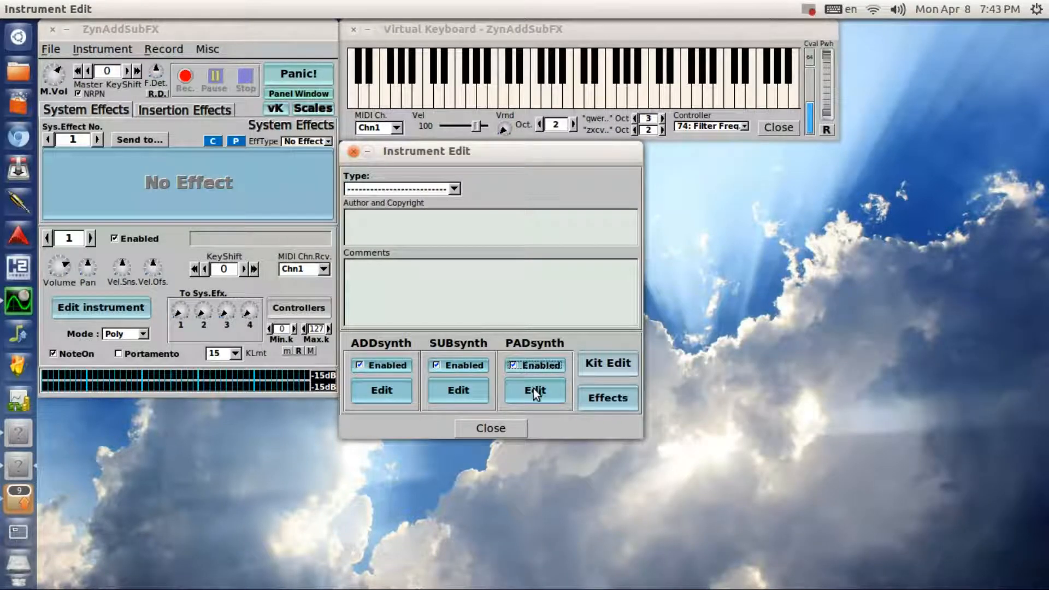
left_click(533, 390)
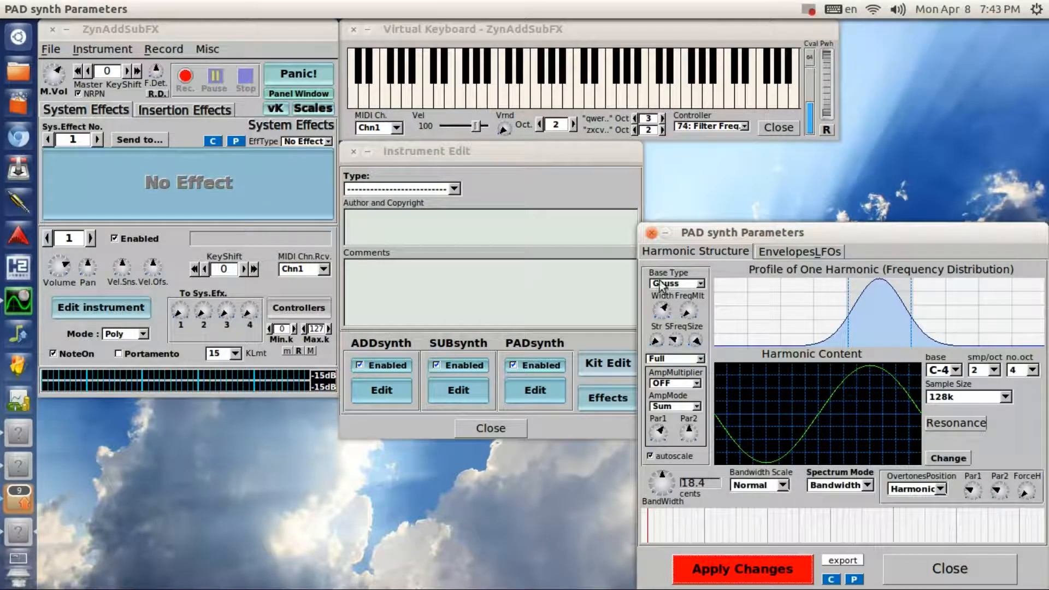
left_click(792, 251)
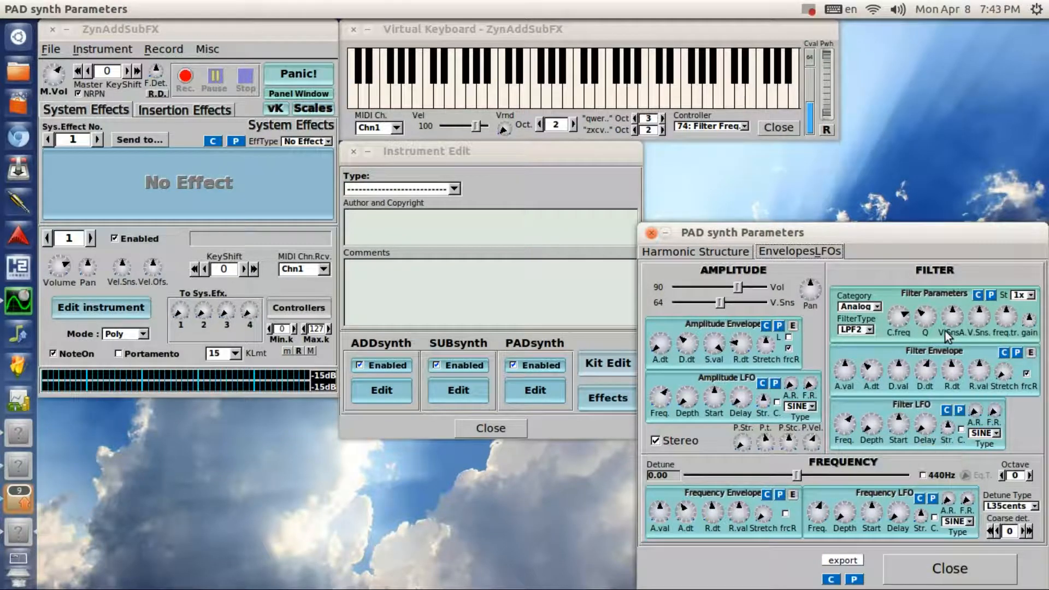
left_click(929, 568)
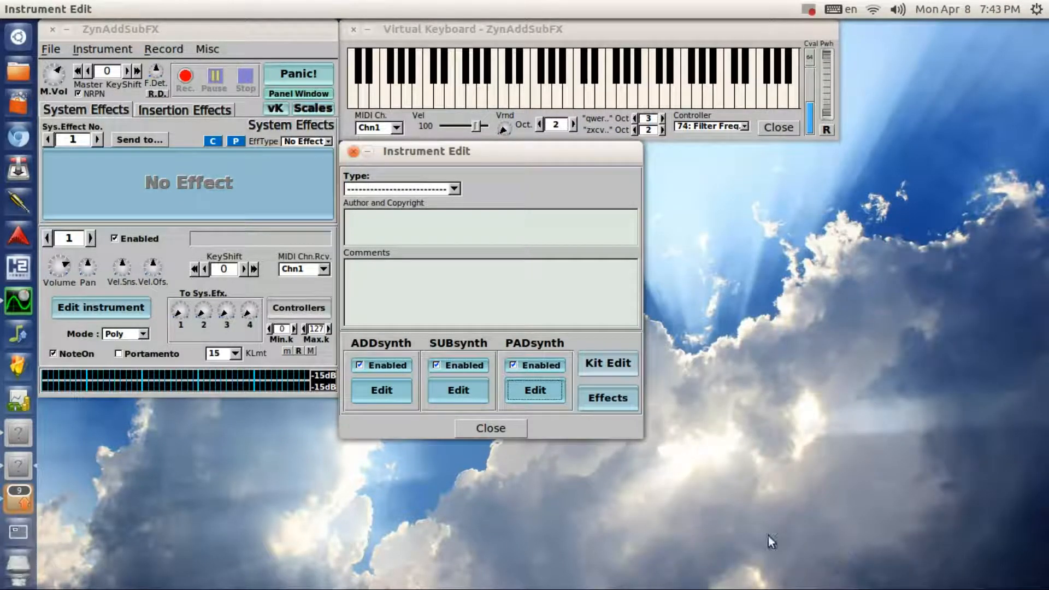
- Play a test note on the virtual keyboard, and close the instrument editor and the keyboard
left_click(667, 91)
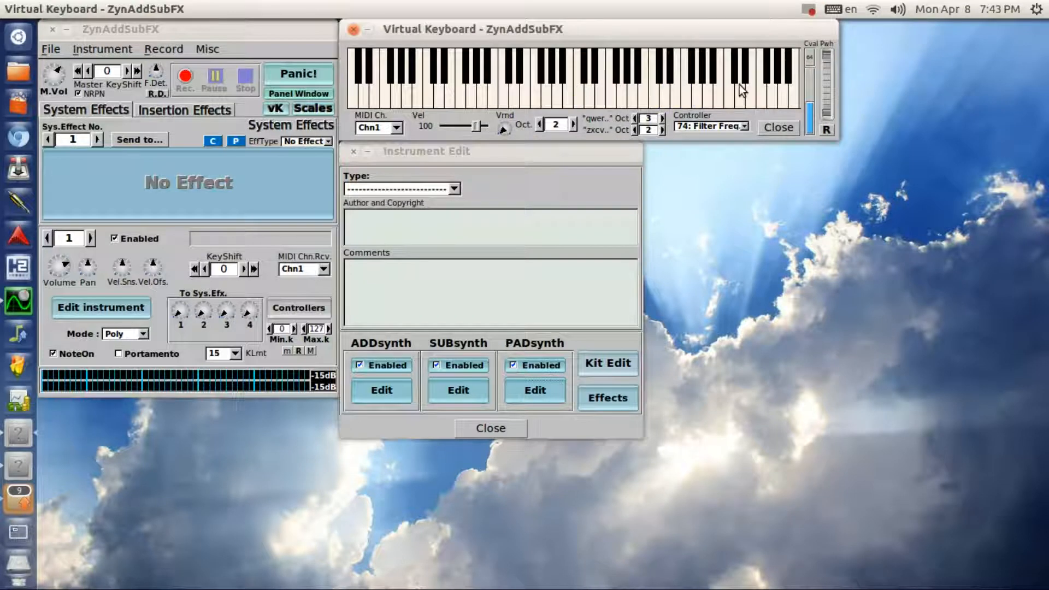
left_click(484, 429)
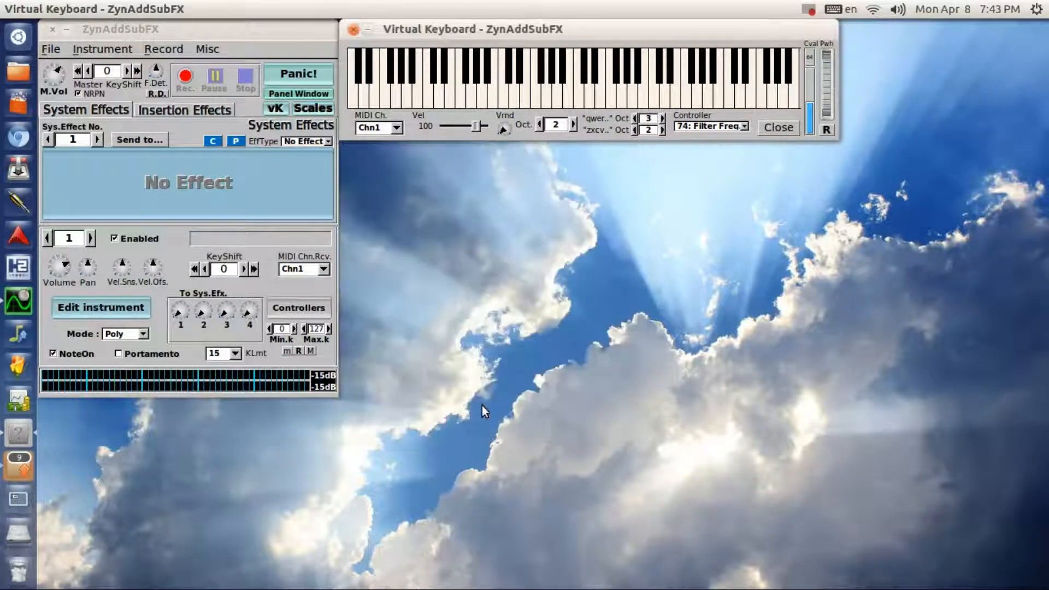
left_click(352, 30)
- Move the main synthesizer window towards the middle of the desktop and quit the synthesizer, confirming the exit
left_click_drag(284, 34, 620, 98)
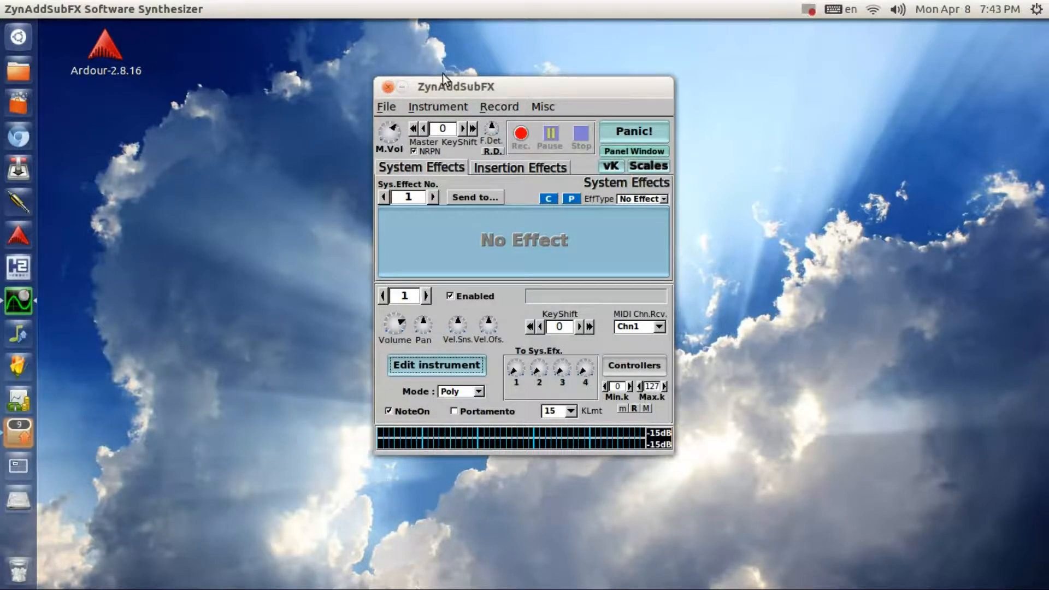
left_click(388, 87)
left_click(350, 95)
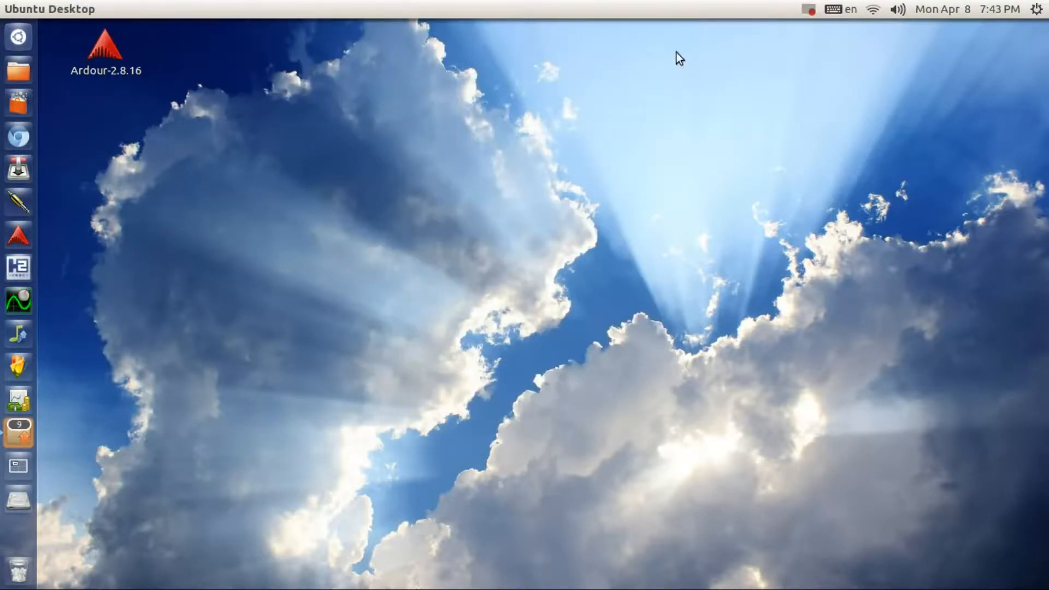